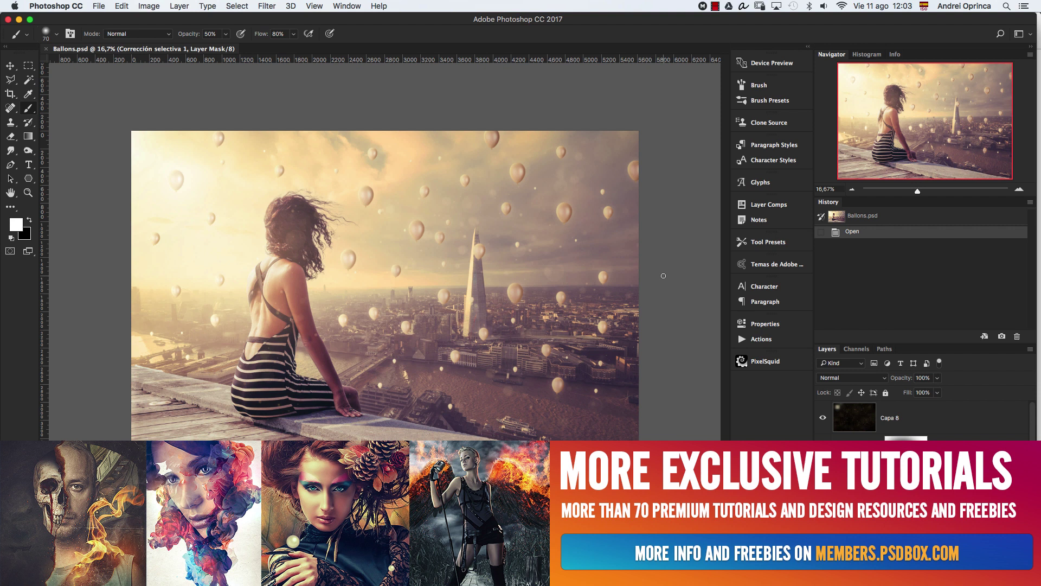
# Zoom in to inspect the girl's hair at actual pixels, then zoom back out to the whole image.
pyautogui.press('super+plus')
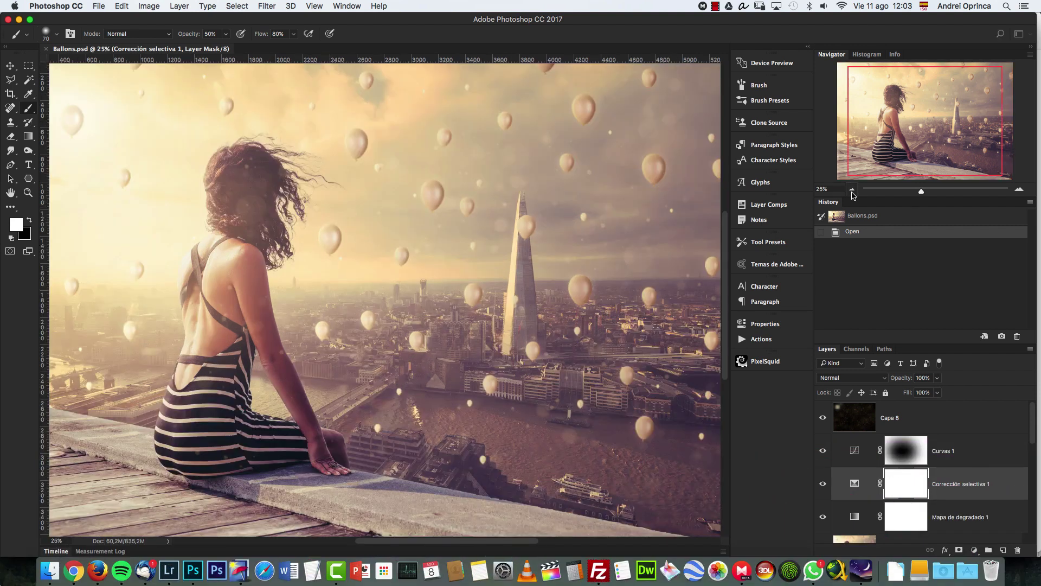
pyautogui.click(853, 191)
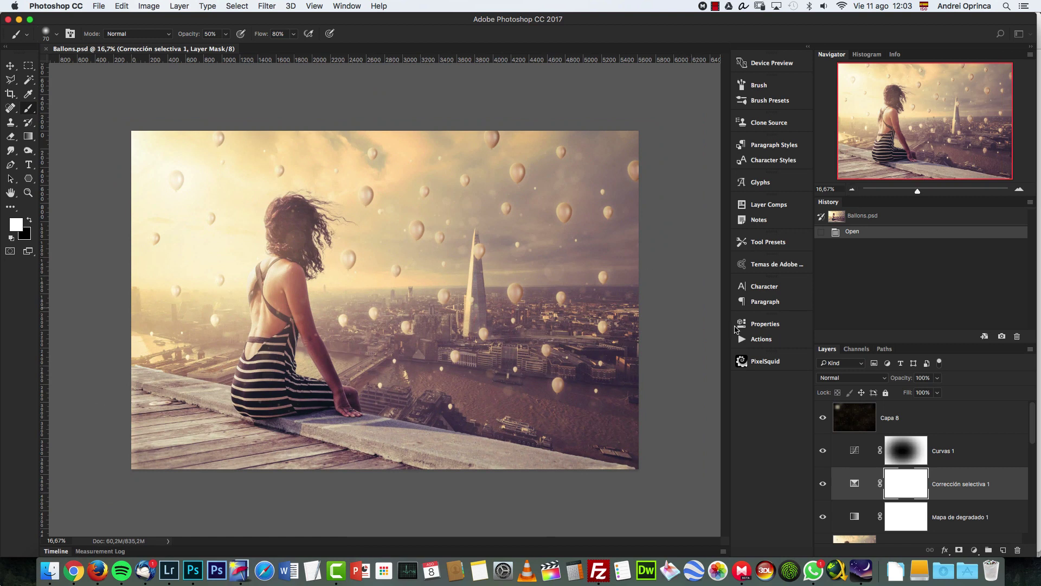
pyautogui.press('super+1')
pyautogui.click(906, 96)
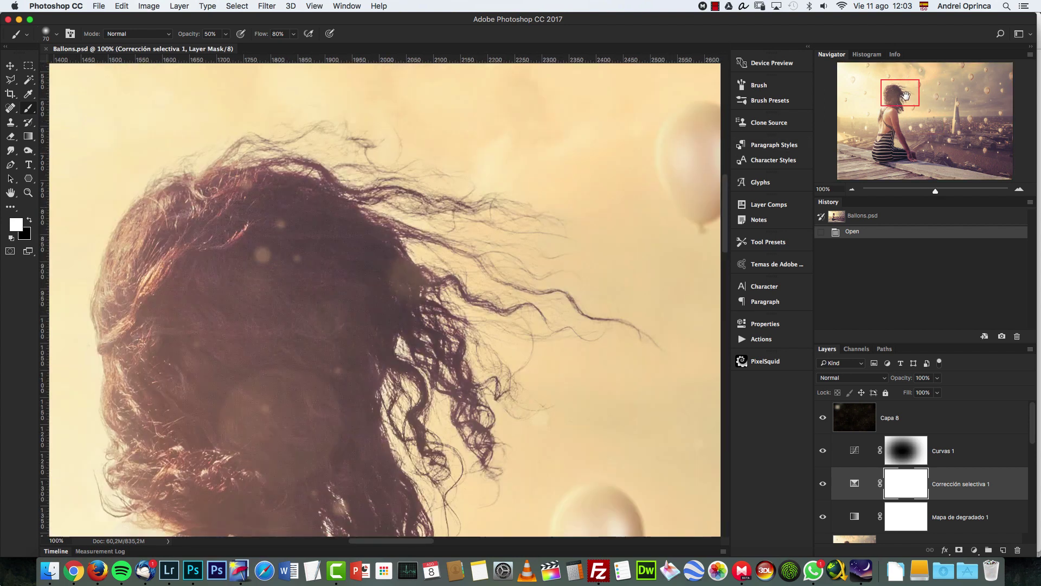
pyautogui.click(849, 191)
pyautogui.click(848, 190)
pyautogui.click(848, 191)
pyautogui.click(849, 191)
pyautogui.click(849, 190)
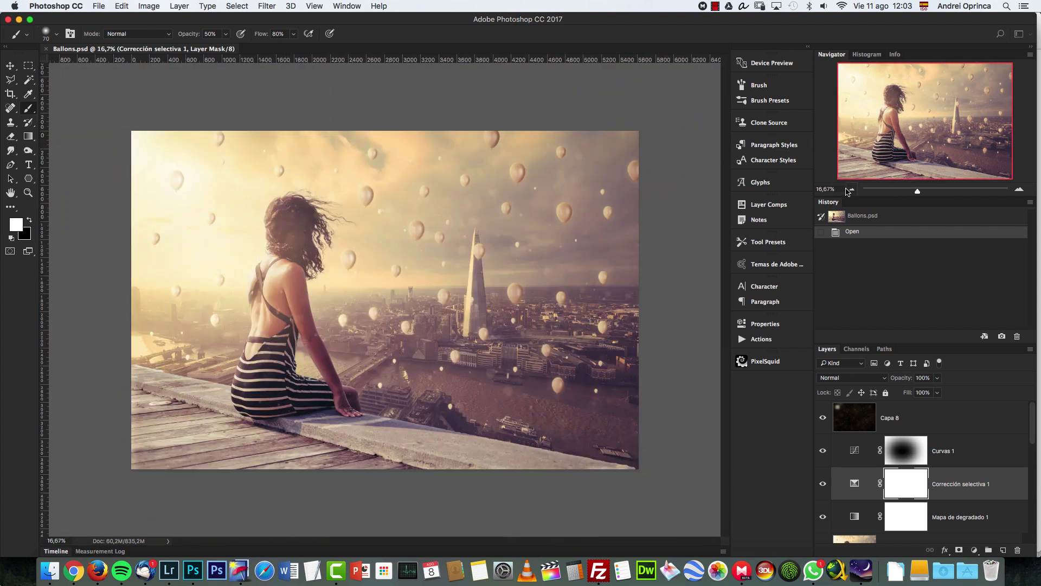
pyautogui.scroll(-2, 921, 479)
pyautogui.scroll(-5, 921, 479)
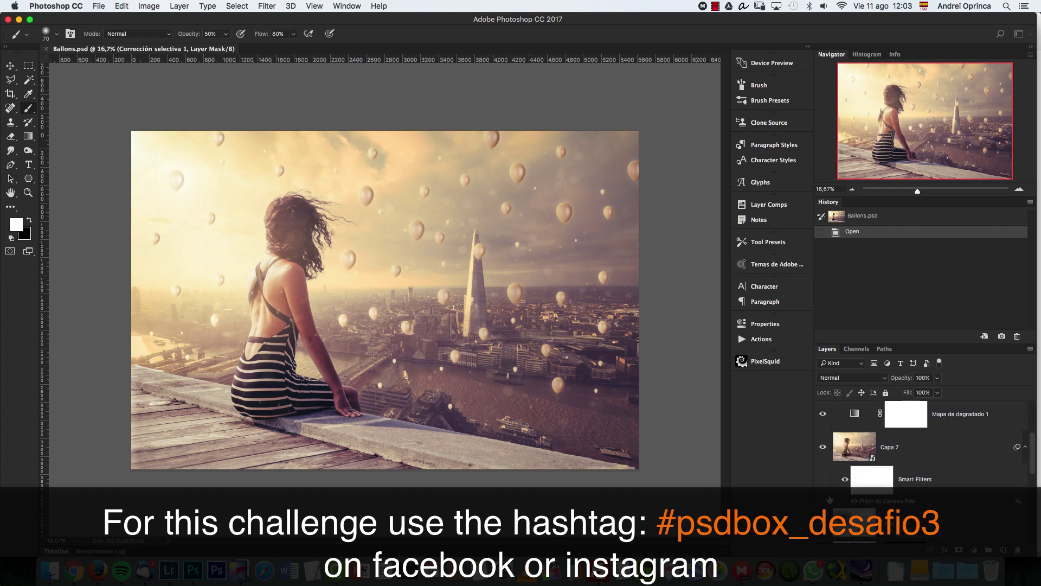
pyautogui.scroll(3, 824, 434)
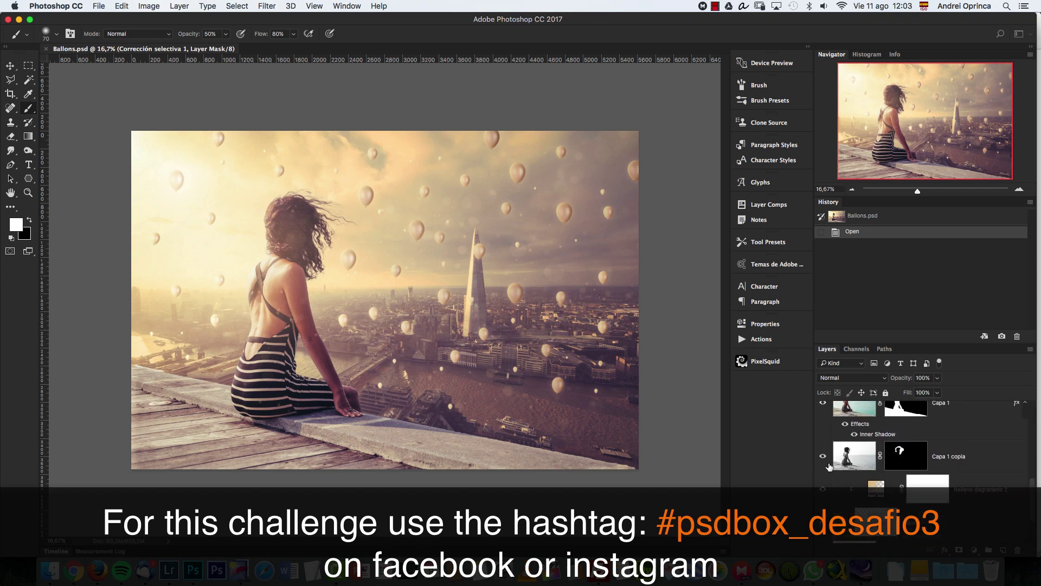
# Show Capa 1 and its hair-halo copy, then toggle the Capa 2 city skyline off and back on.
pyautogui.keyDown('alt'); pyautogui.click(824, 410); pyautogui.keyUp('alt')
pyautogui.click(825, 461)
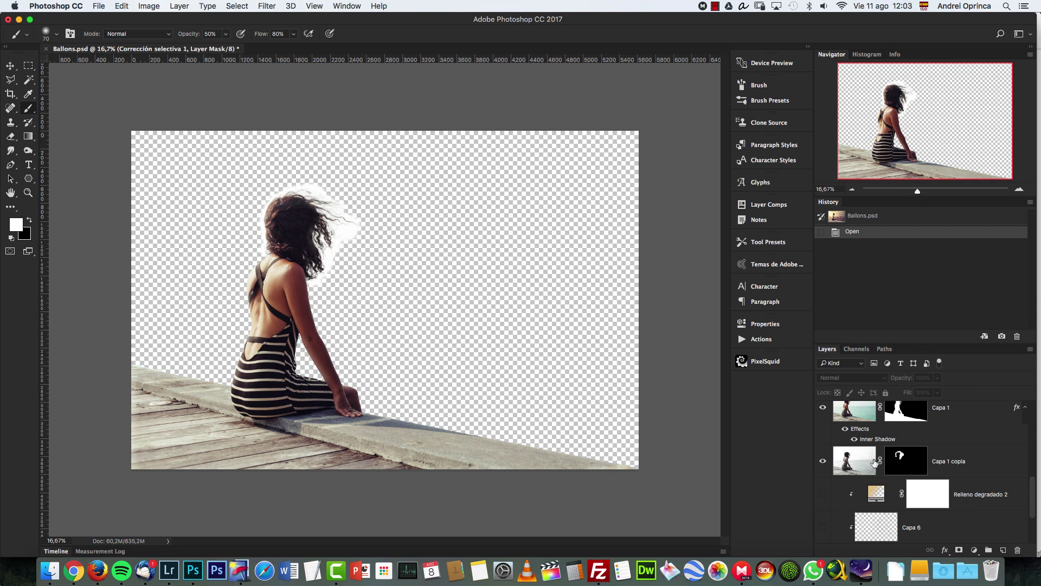
pyautogui.scroll(-3, 871, 472)
pyautogui.click(823, 526)
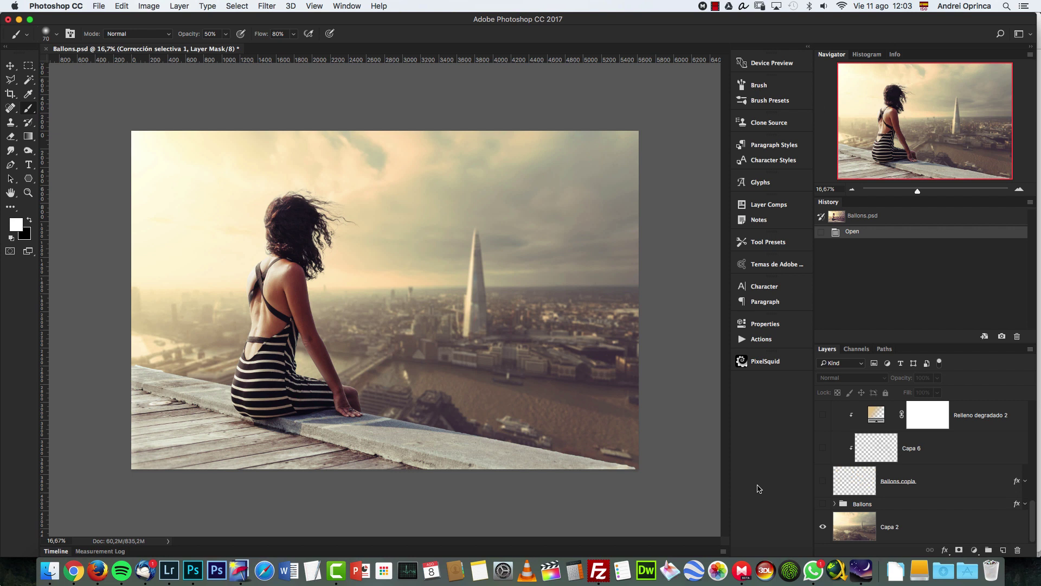
pyautogui.click(823, 526)
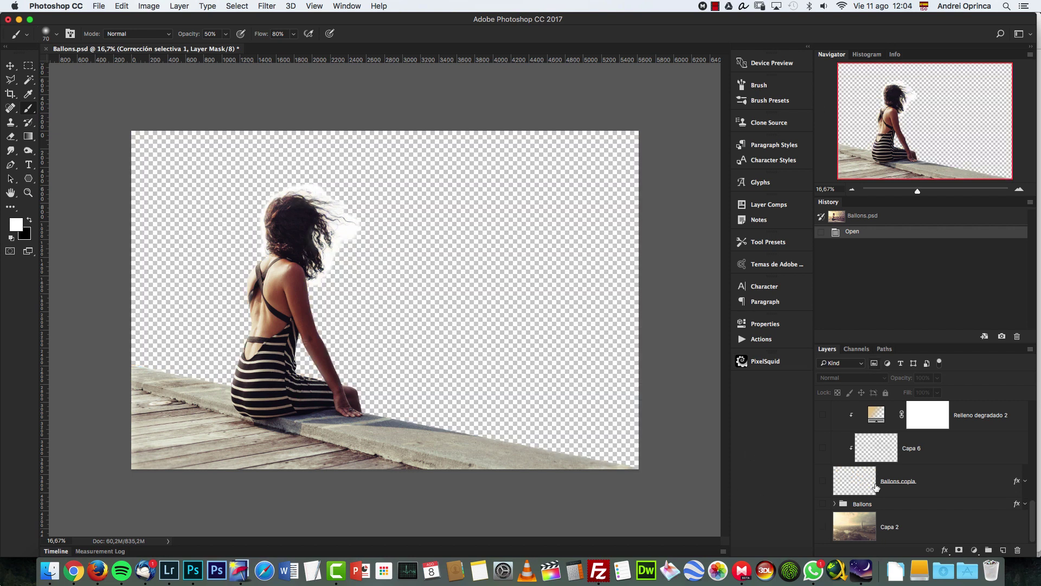
pyautogui.click(822, 527)
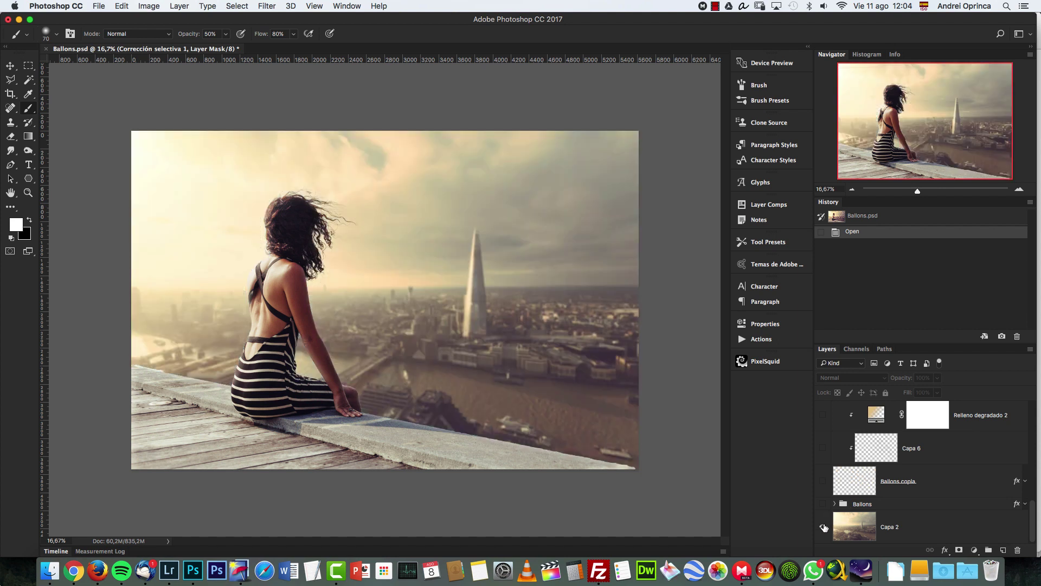
# Zoom to 50% and pan the view onto the girl's hair.
pyautogui.click(1020, 189)
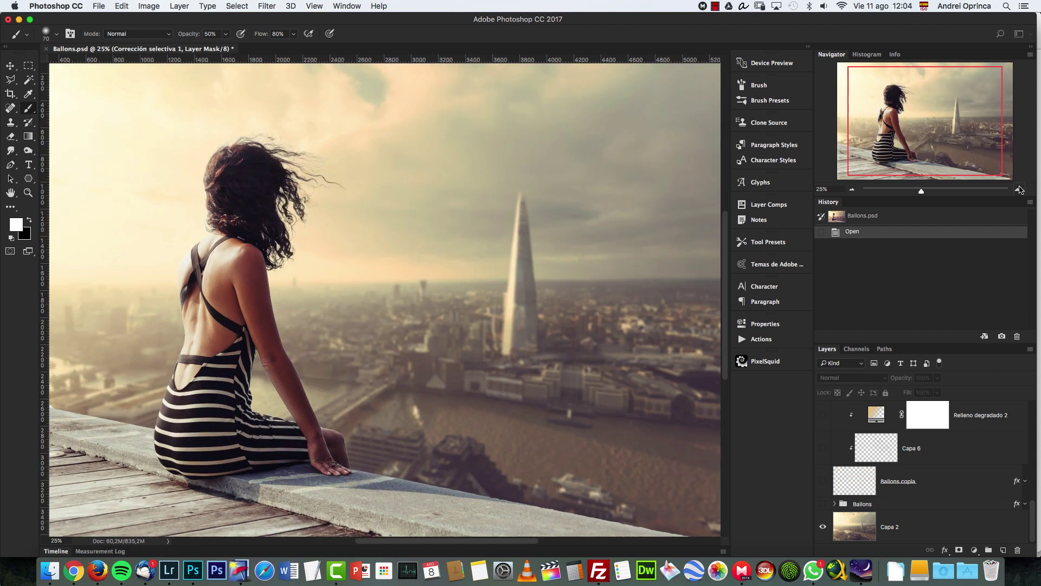
pyautogui.click(1020, 189)
pyautogui.click(1019, 189)
pyautogui.moveTo(949, 125); pyautogui.dragTo(915, 118)
# Toggle Capa 1's mask off and on to compare, and disable Capa 1 copia's mask.
pyautogui.scroll(4, 930, 463)
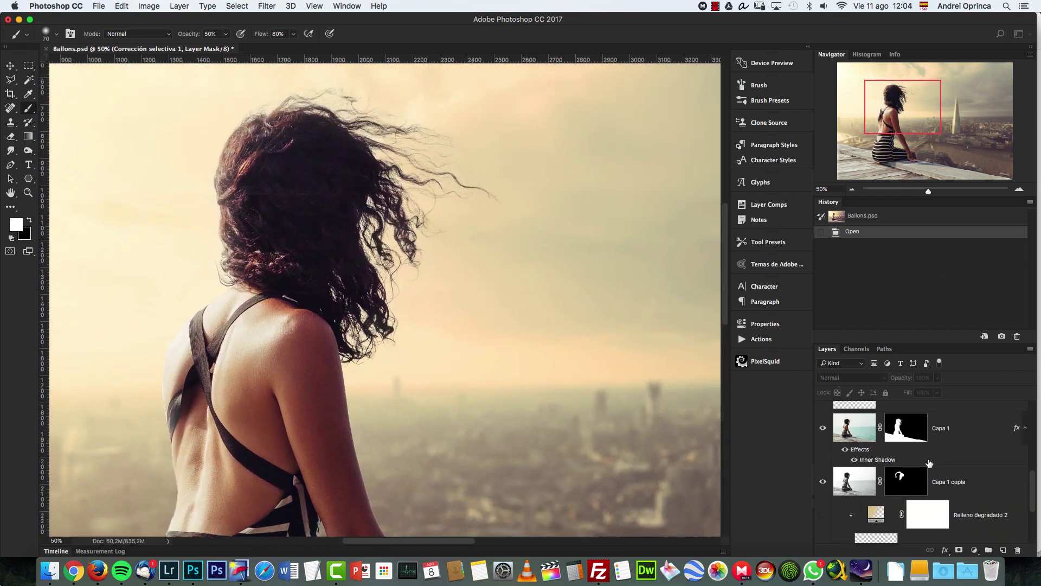
pyautogui.keyDown('shift'); pyautogui.click(915, 428); pyautogui.keyUp('shift')
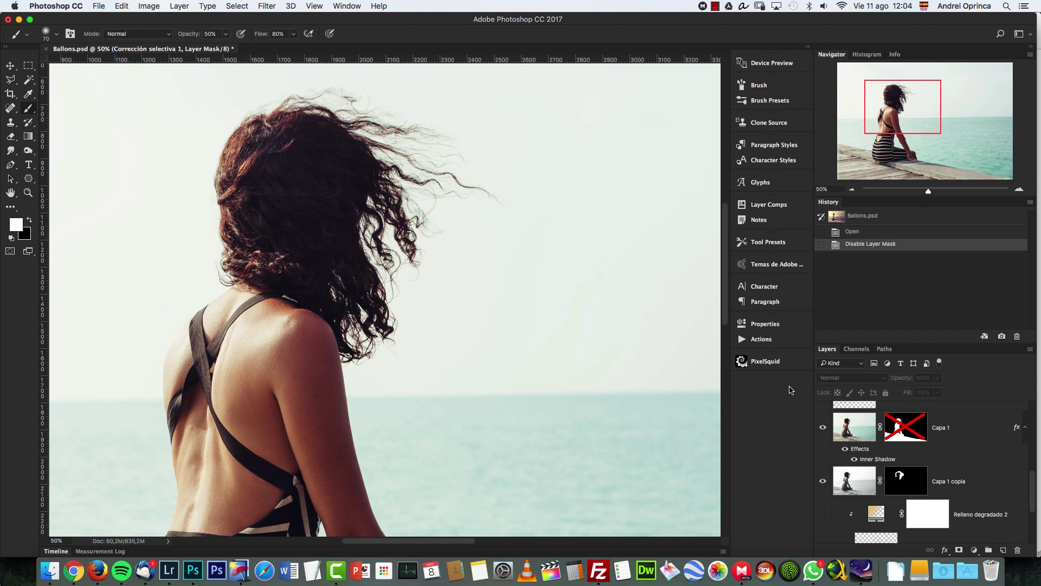
pyautogui.keyDown('shift'); pyautogui.click(905, 425); pyautogui.keyUp('shift')
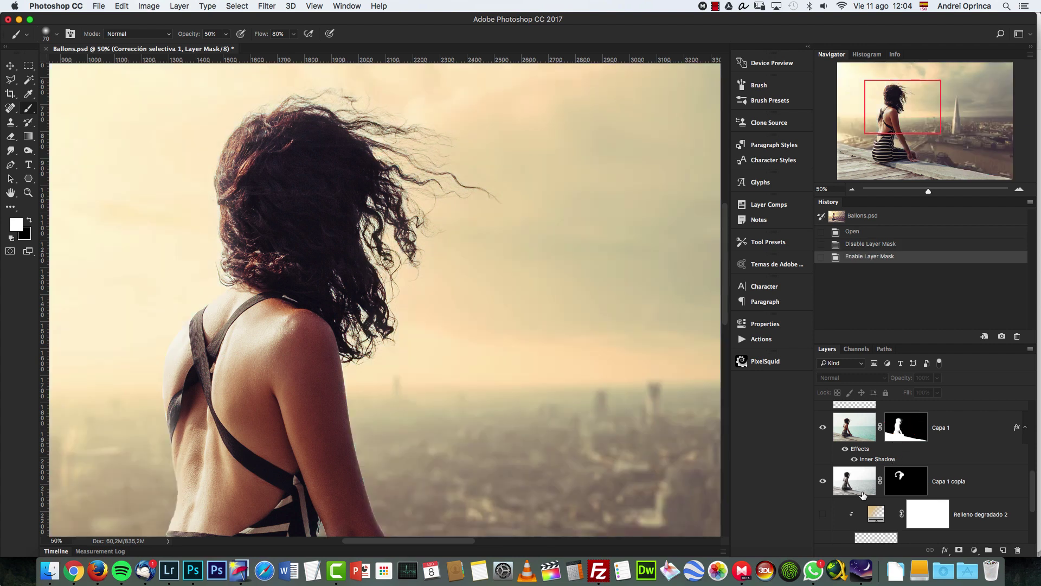
pyautogui.scroll(-3, 857, 495)
pyautogui.click(823, 526)
pyautogui.scroll(-3, 543, 381)
pyautogui.scroll(-1, 543, 381)
pyautogui.scroll(3, 868, 472)
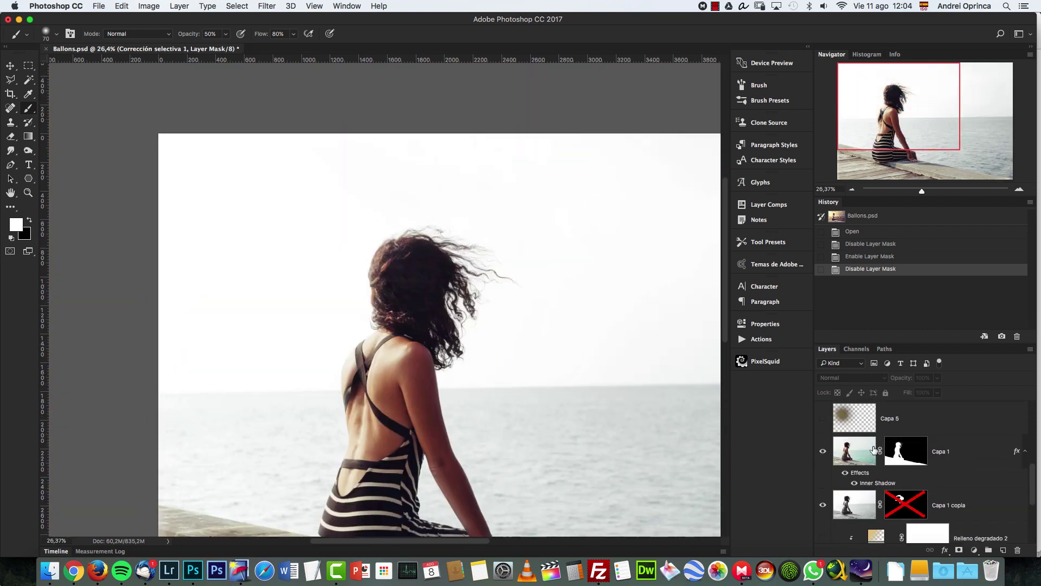
# Hide Capa 1 copia and re-enable Capa 1's mask, leaving the cutout on transparency at 33.33%.
pyautogui.click(823, 451)
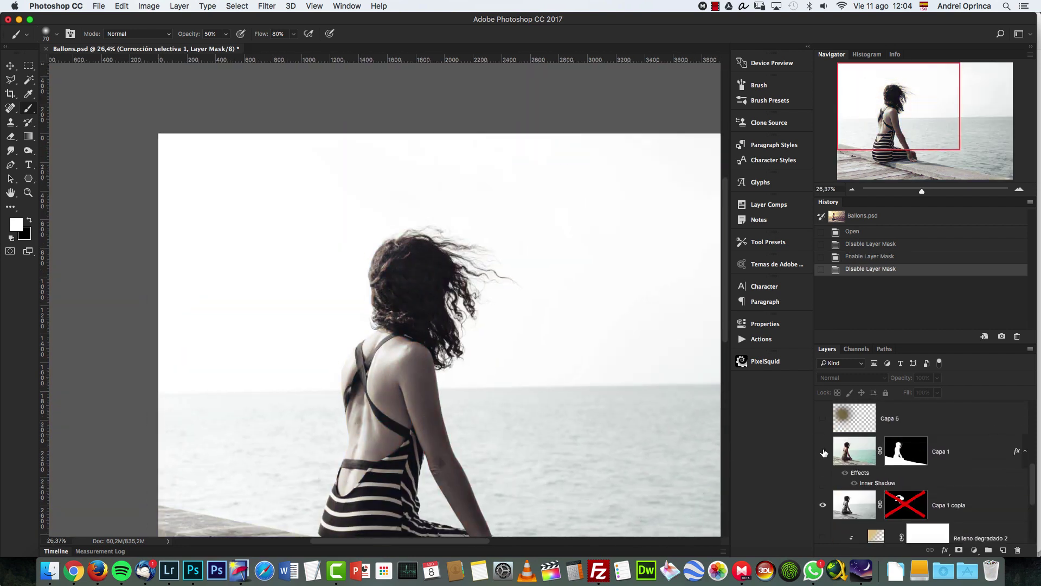
pyautogui.click(923, 115)
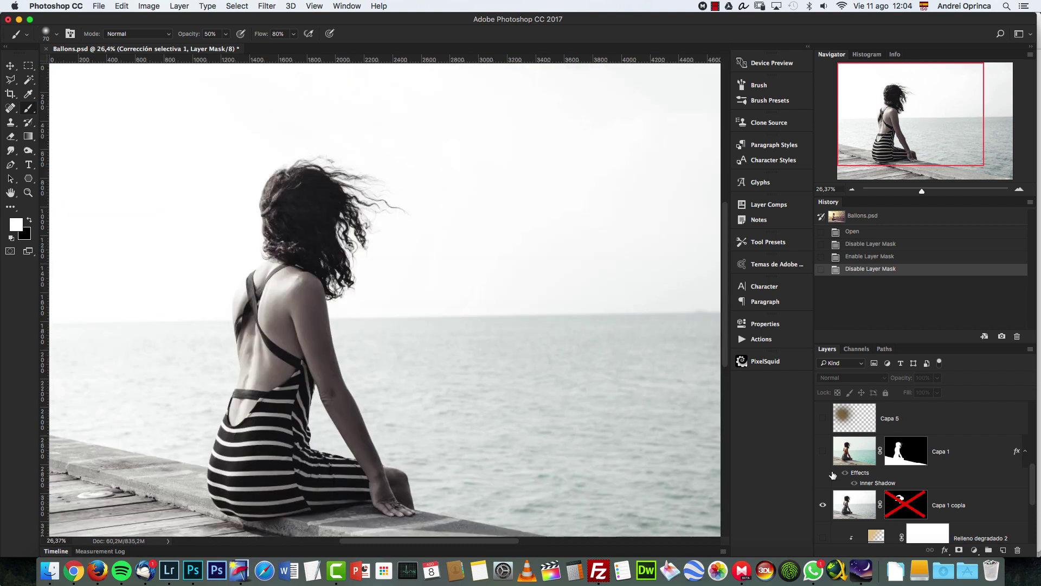
pyautogui.click(823, 451)
pyautogui.click(823, 505)
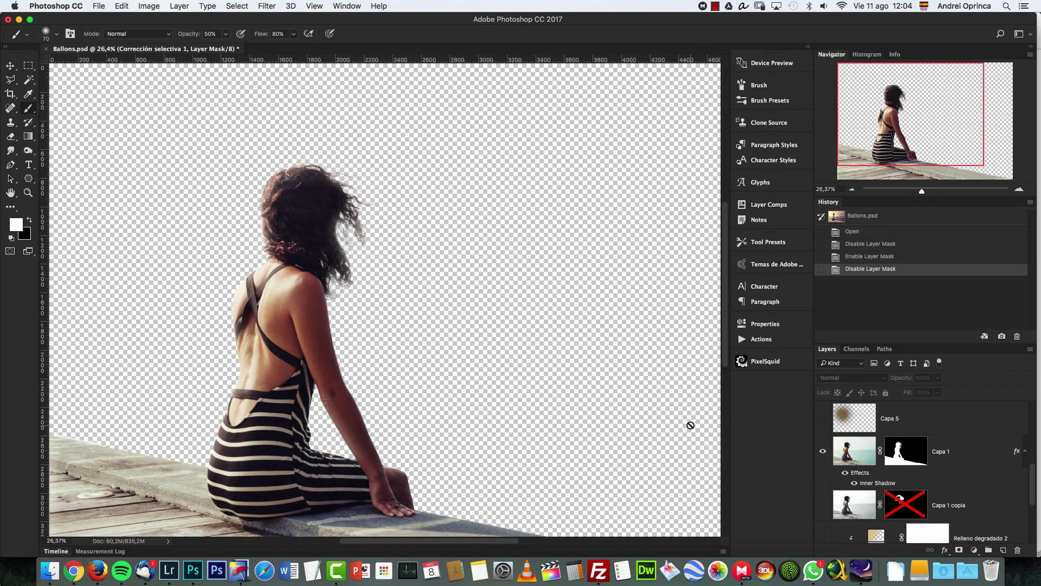
pyautogui.keyDown('shift'); pyautogui.click(905, 456); pyautogui.keyUp('shift')
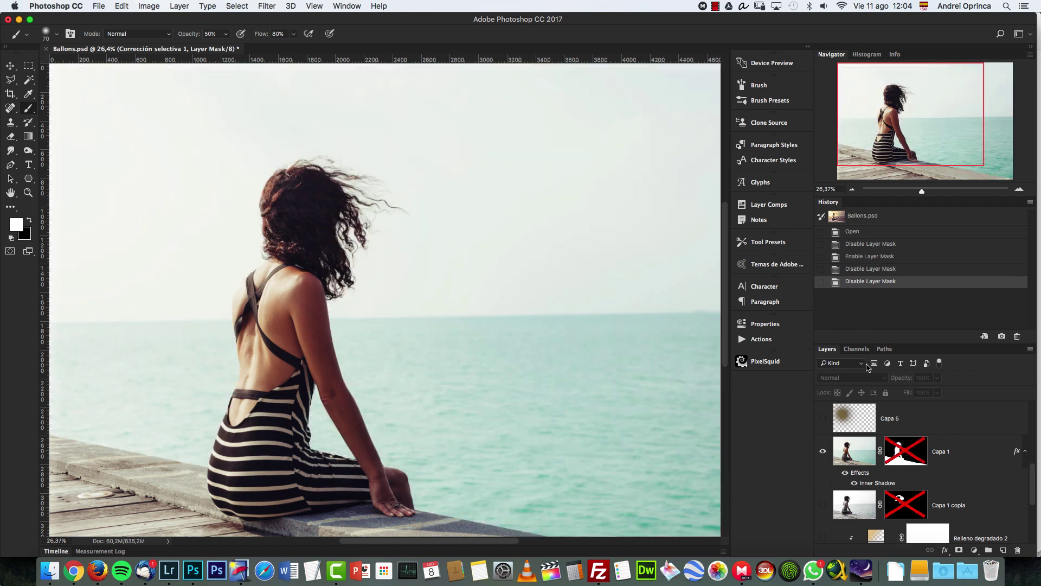
pyautogui.click(852, 190)
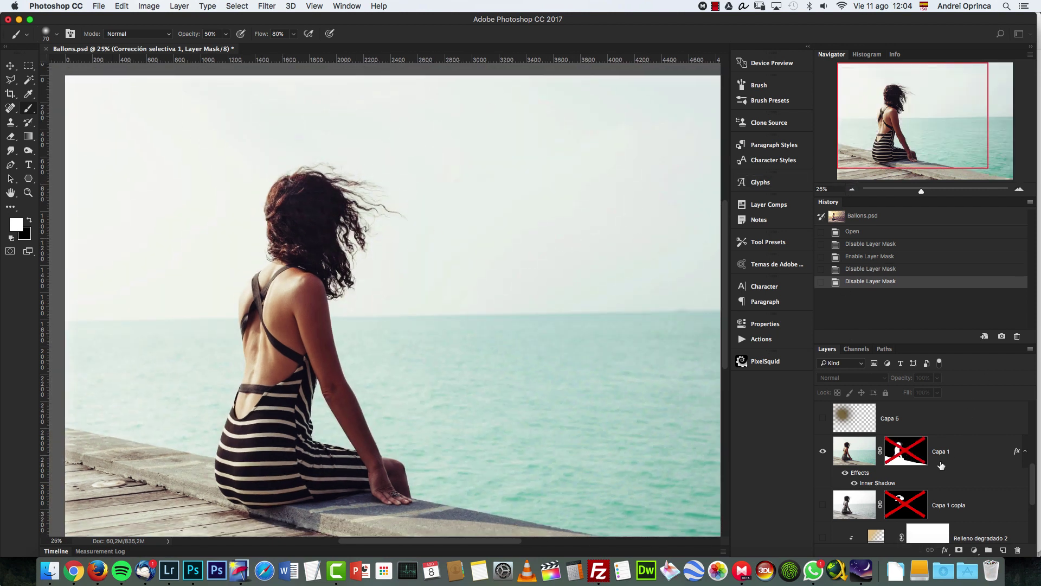
pyautogui.keyDown('shift'); pyautogui.click(906, 457); pyautogui.keyUp('shift')
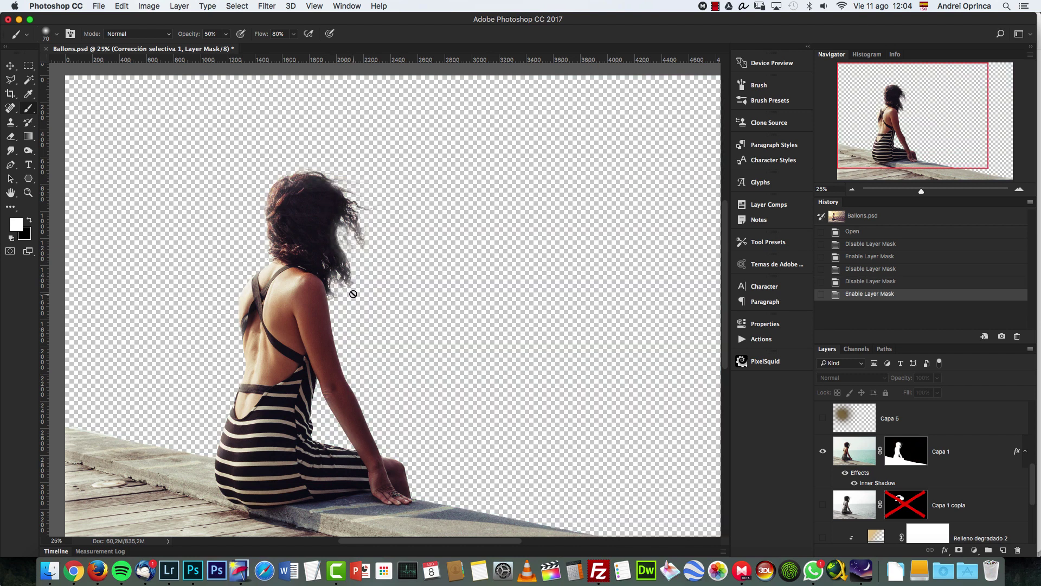
pyautogui.click(1020, 190)
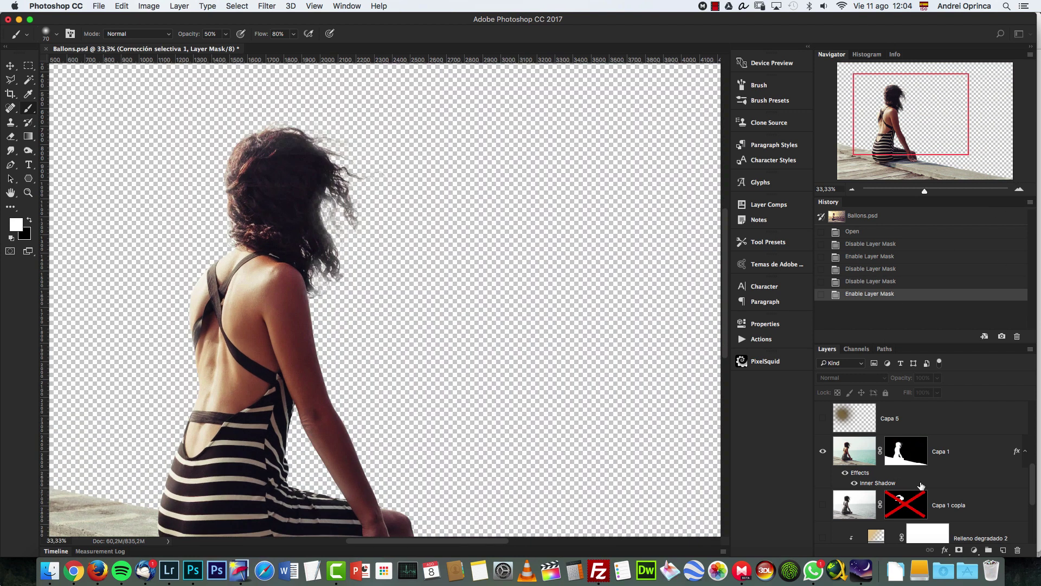
# Select Capa 1 copia, re-enable its mask, show it and set its blending to Normal.
pyautogui.click(975, 506)
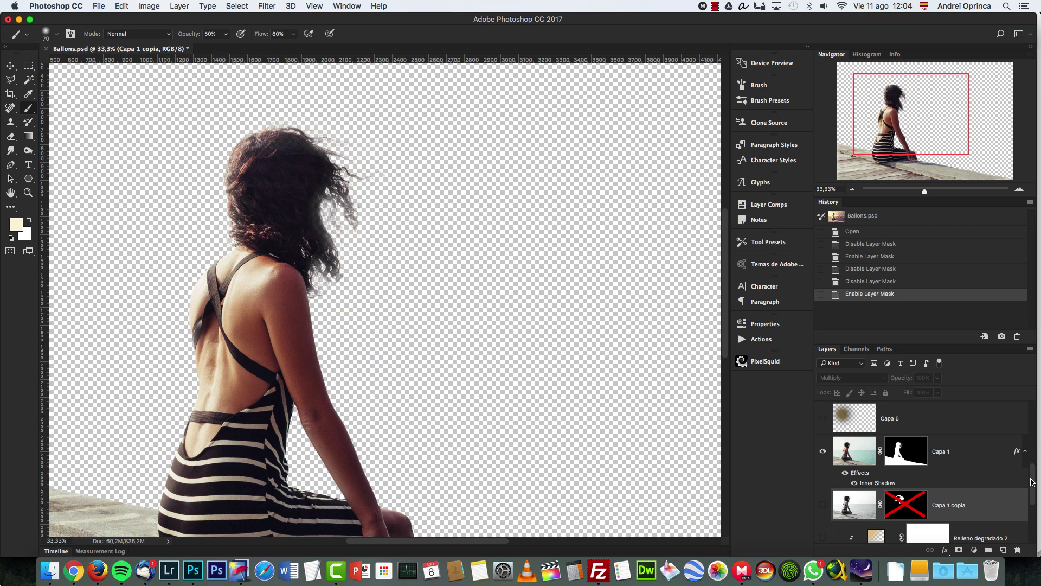
pyautogui.moveTo(1033, 480); pyautogui.dragTo(1033, 486)
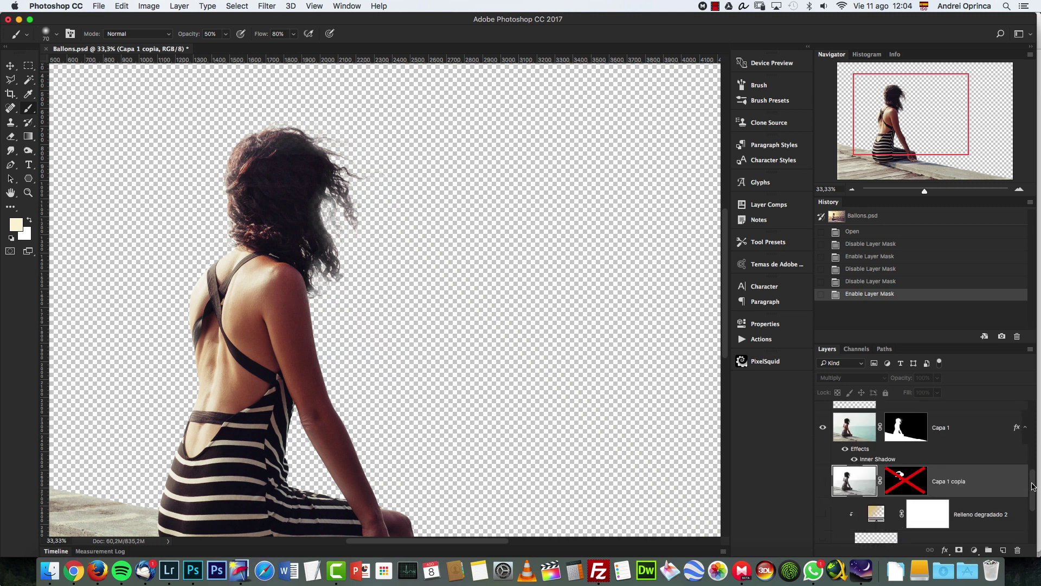
pyautogui.keyDown('shift'); pyautogui.click(906, 487); pyautogui.keyUp('shift')
pyautogui.click(823, 481)
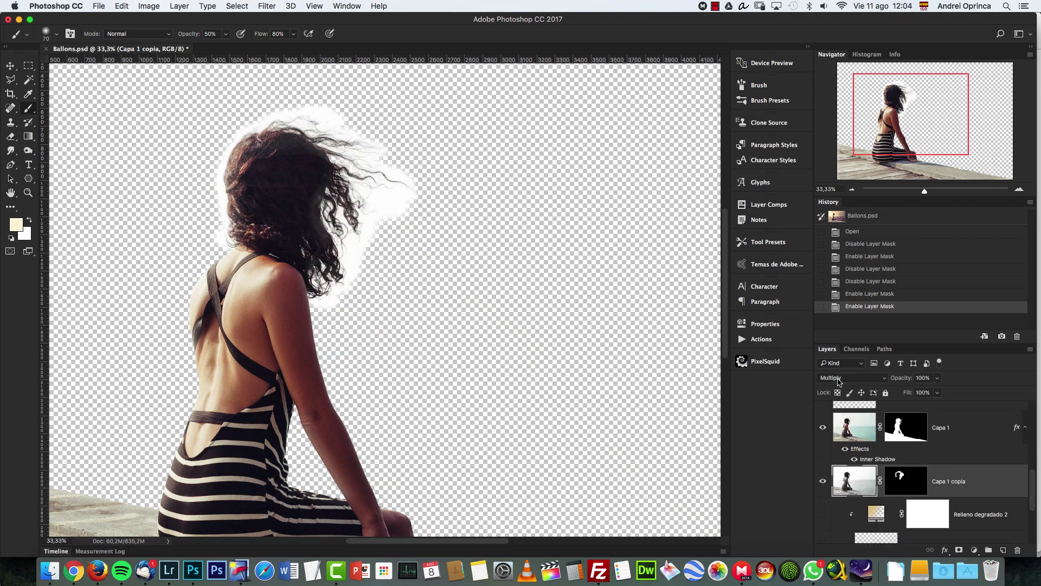
pyautogui.click(839, 378)
pyautogui.click(836, 352)
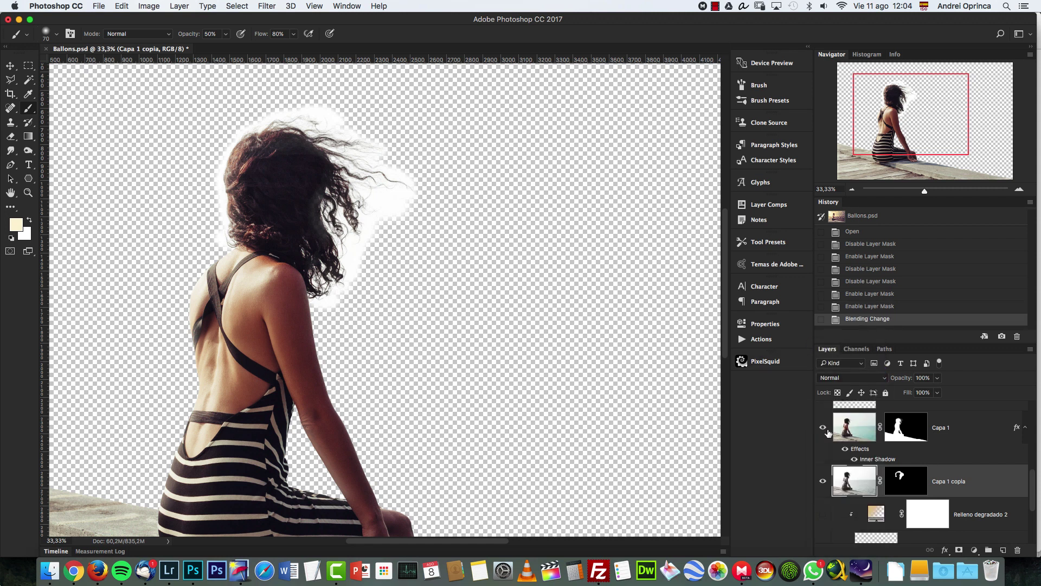
# Switch Capa 1 copia to Multiply blending, comparing with Capa 1 hidden and shown.
pyautogui.keyDown('shift'); pyautogui.click(909, 477); pyautogui.keyUp('shift')
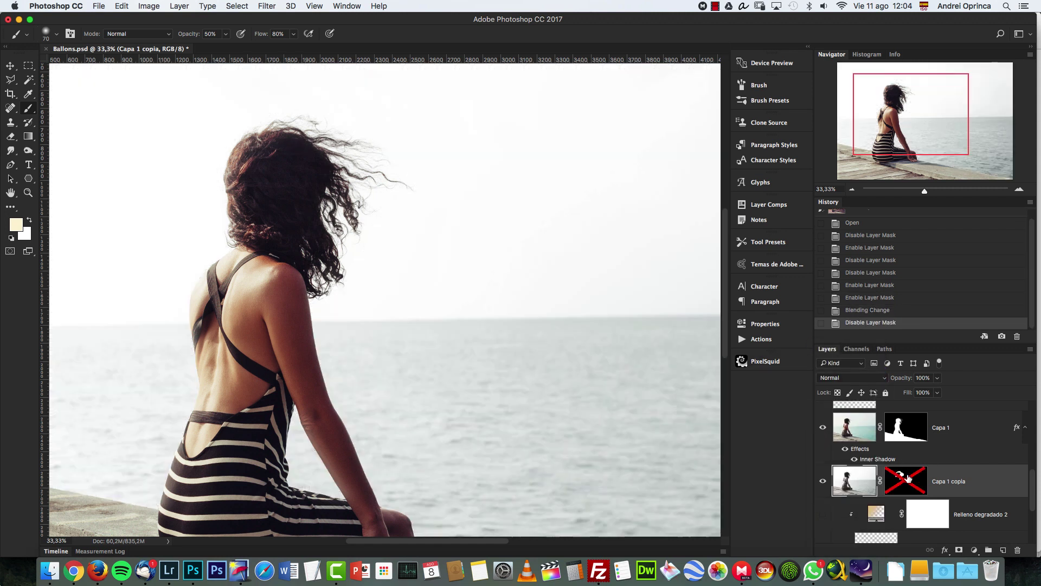
pyautogui.click(824, 428)
pyautogui.click(824, 429)
pyautogui.click(862, 378)
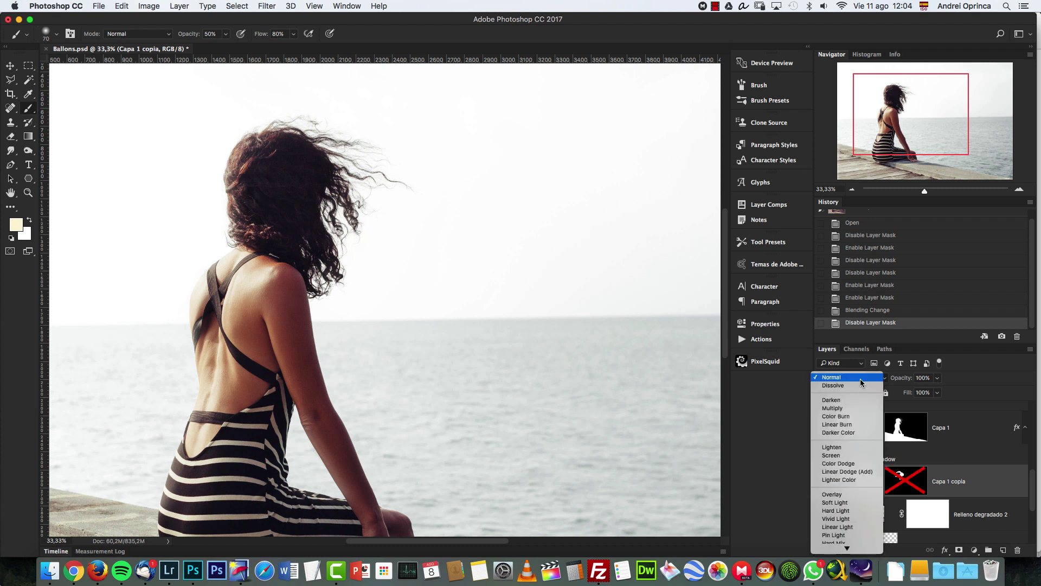
pyautogui.click(856, 409)
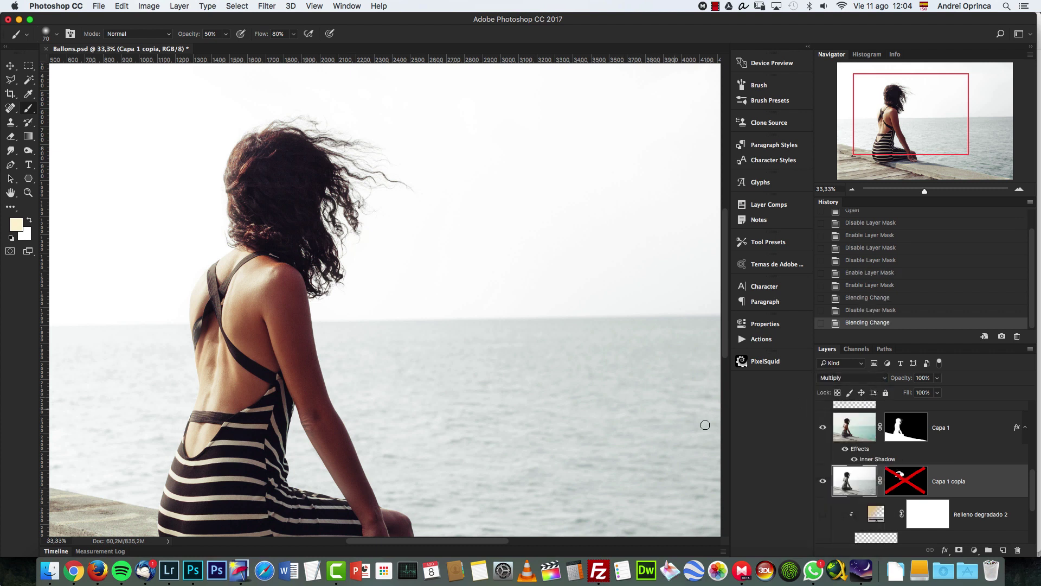
pyautogui.click(823, 428)
pyautogui.click(823, 428)
# Show the Capa 2 city background and compare Capa 1 copia with and without its mask, leaving it on.
pyautogui.scroll(-5, 1033, 477)
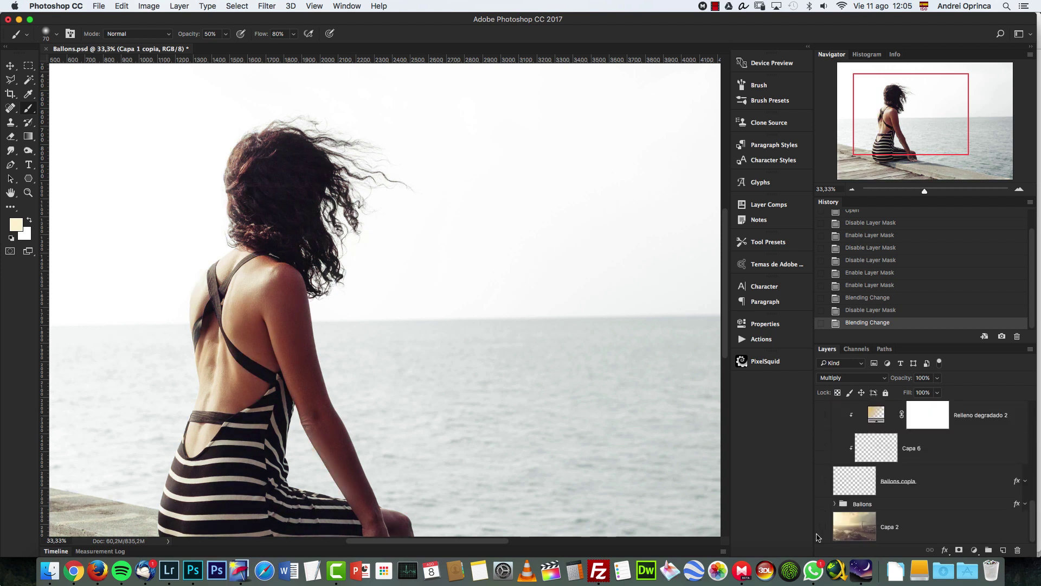
pyautogui.click(823, 530)
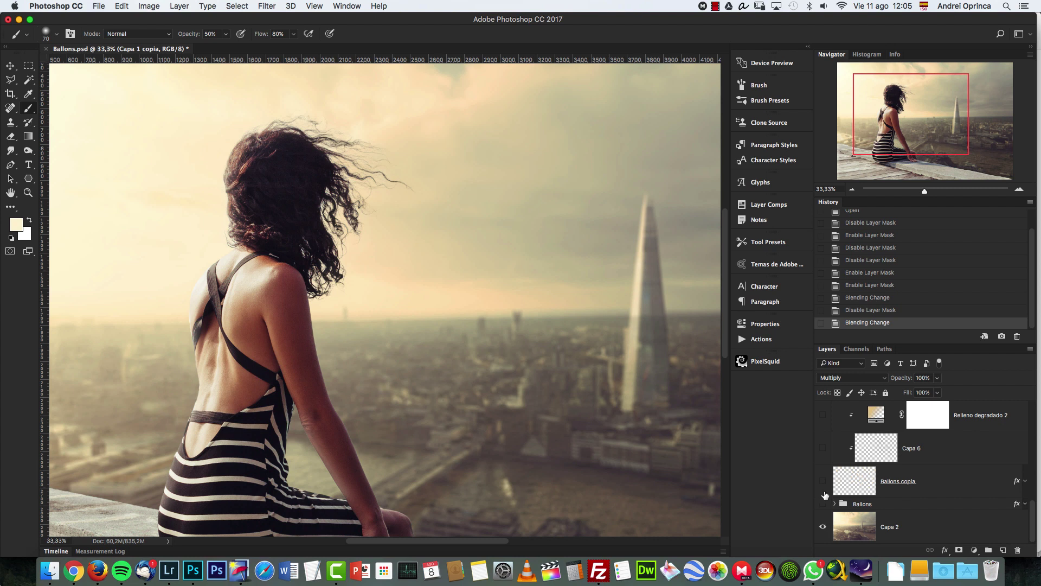
pyautogui.scroll(2, 889, 459)
pyautogui.scroll(1, 889, 460)
pyautogui.keyDown('shift'); pyautogui.click(898, 437); pyautogui.keyUp('shift')
pyautogui.keyDown('shift'); pyautogui.click(897, 437); pyautogui.keyUp('shift')
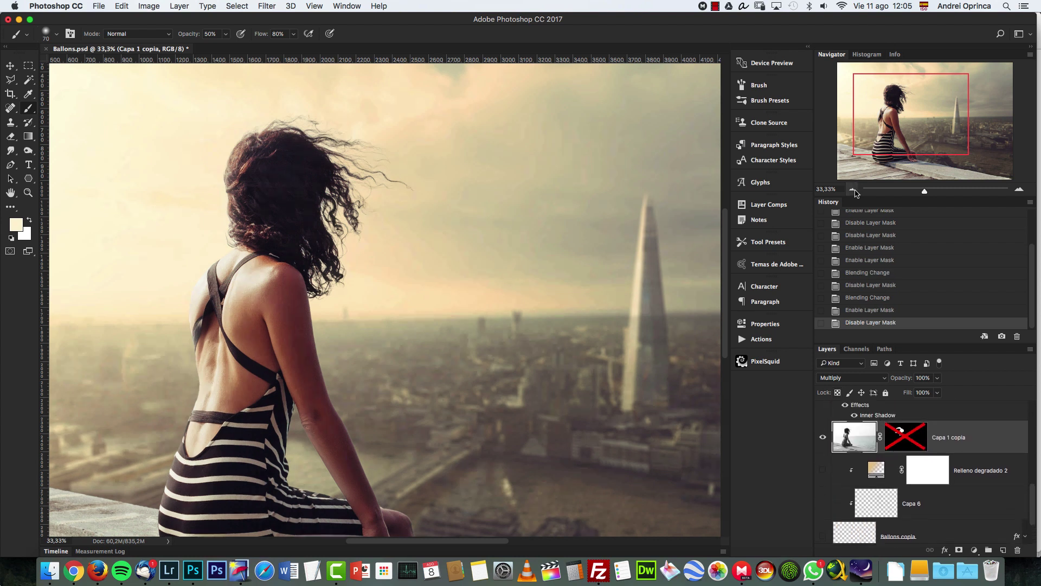
pyautogui.click(852, 189)
pyautogui.keyDown('shift'); pyautogui.click(898, 429); pyautogui.keyUp('shift')
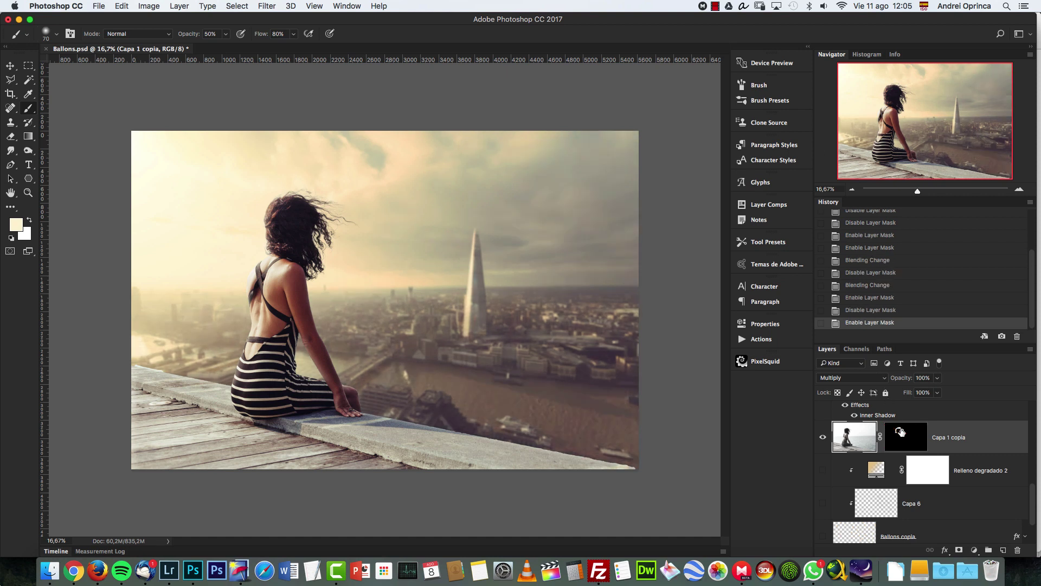
pyautogui.keyDown('shift'); pyautogui.click(900, 430); pyautogui.keyUp('shift')
pyautogui.keyDown('shift'); pyautogui.click(900, 432); pyautogui.keyUp('shift')
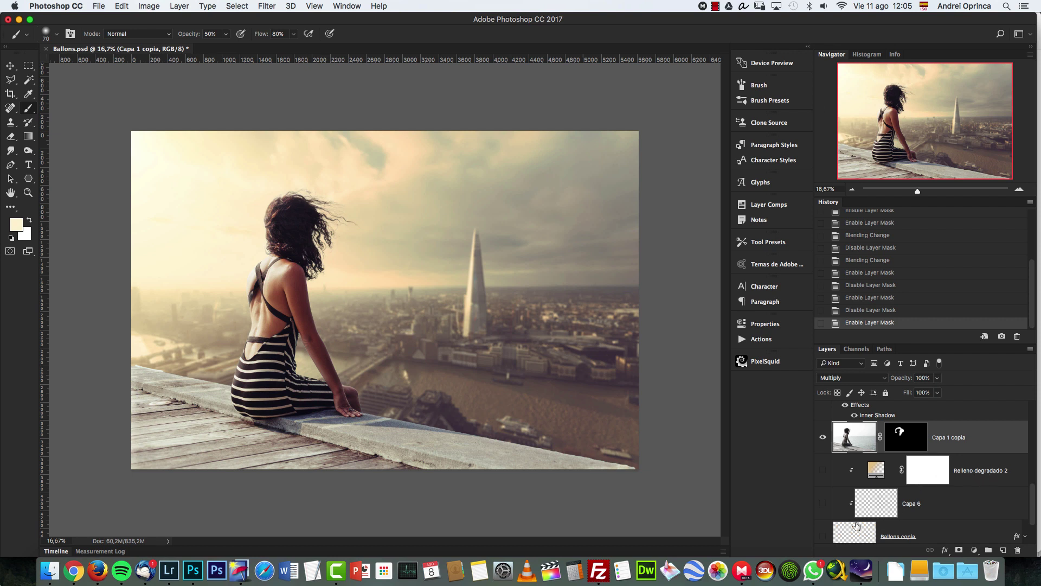
pyautogui.scroll(-2, 853, 520)
# Hide the Capa 2 city background, leaving the girl on transparency.
pyautogui.click(823, 527)
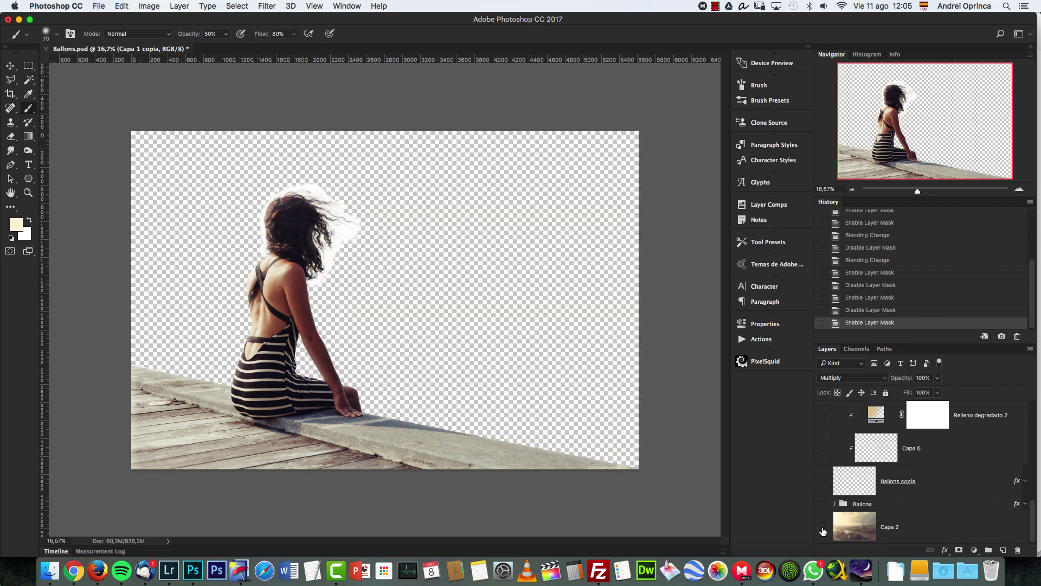
pyautogui.click(823, 529)
pyautogui.click(820, 527)
# Open mitchell-orr-204820.jpg, cut its whole canvas to the clipboard and close it without saving.
pyautogui.press('super+s')
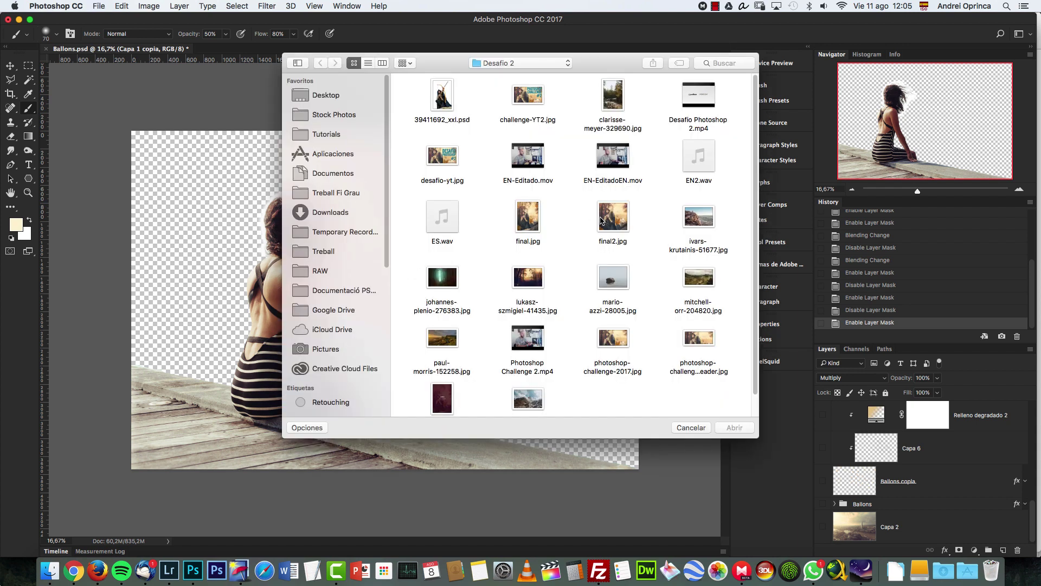
pyautogui.click(692, 291)
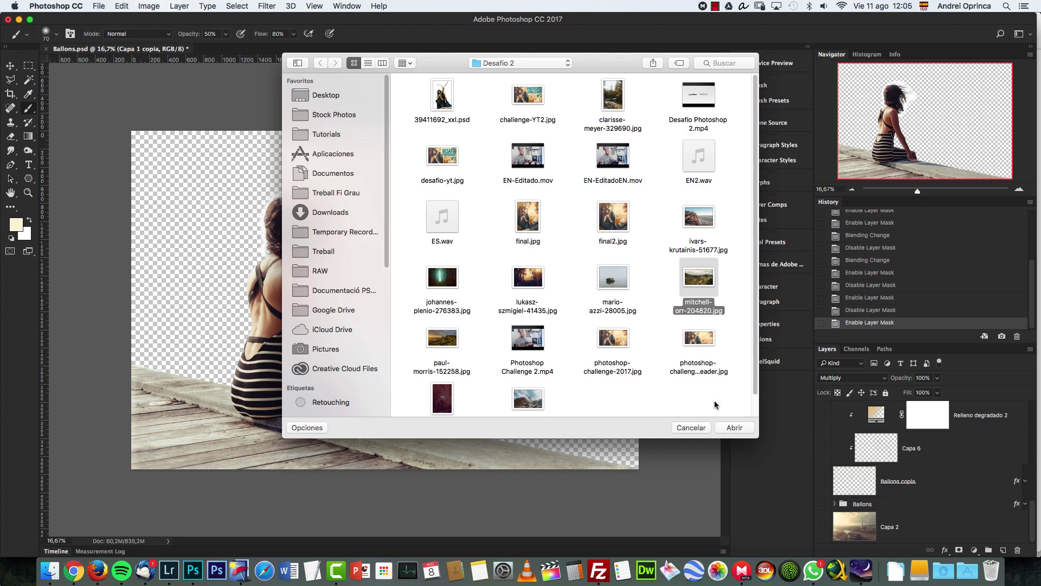
pyautogui.click(733, 427)
pyautogui.press('super+a')
pyautogui.press('BackSpace')
pyautogui.press('super+w')
pyautogui.click(484, 196)
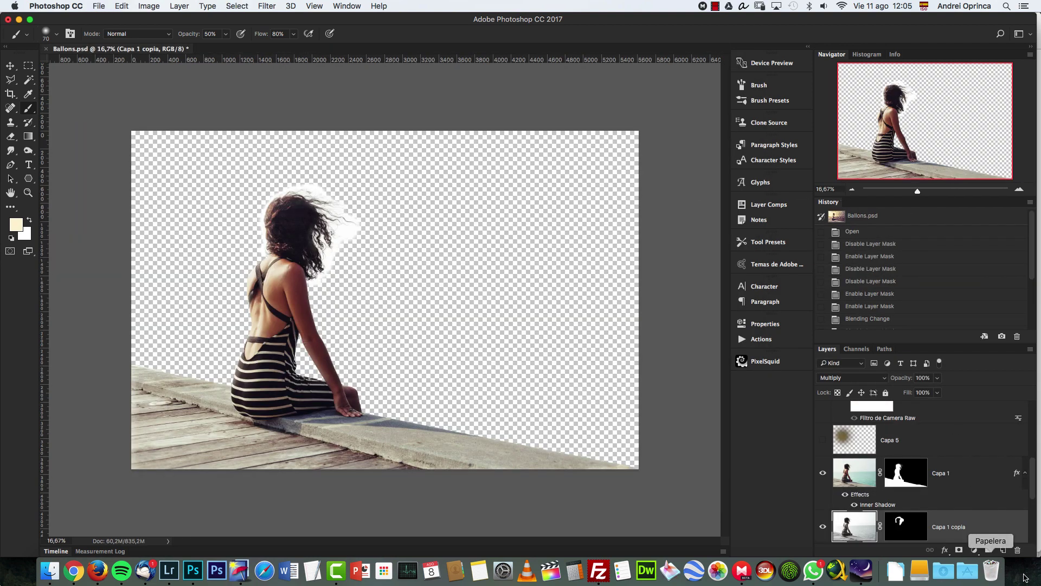
# Paste the mountain photo above Capa 2 and scale it to about 139% to fill the canvas.
pyautogui.scroll(-5, 971, 533)
pyautogui.click(971, 532)
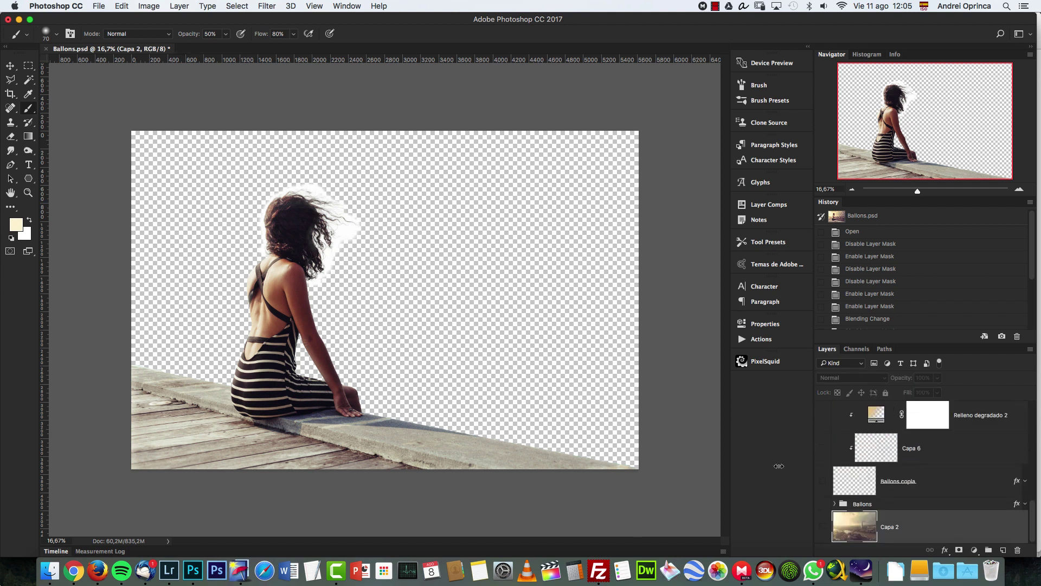
pyautogui.press('super+v')
pyautogui.click(852, 189)
pyautogui.press('super+t')
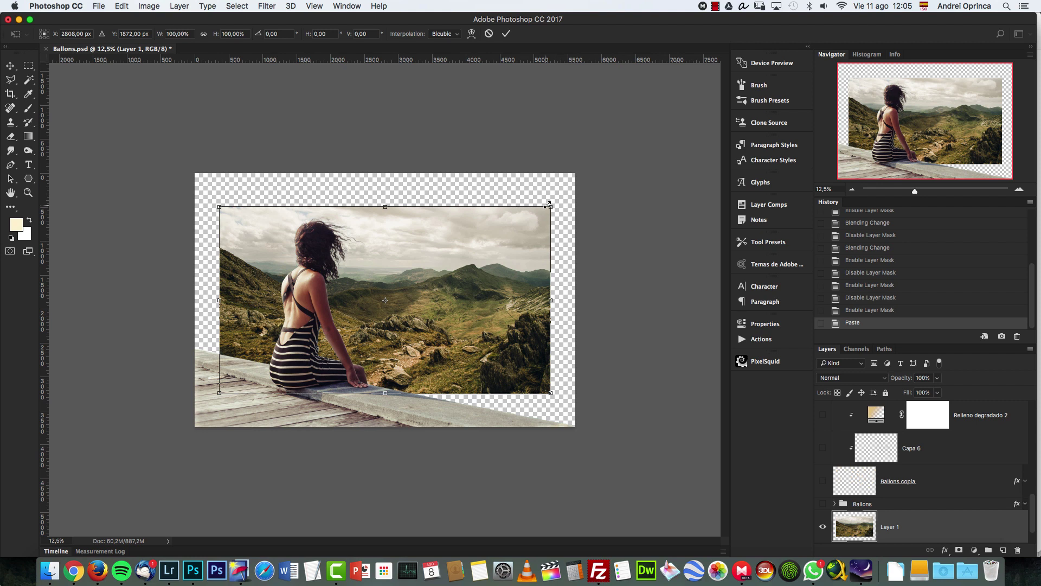
pyautogui.moveTo(550, 204); pyautogui.dragTo(616, 170)
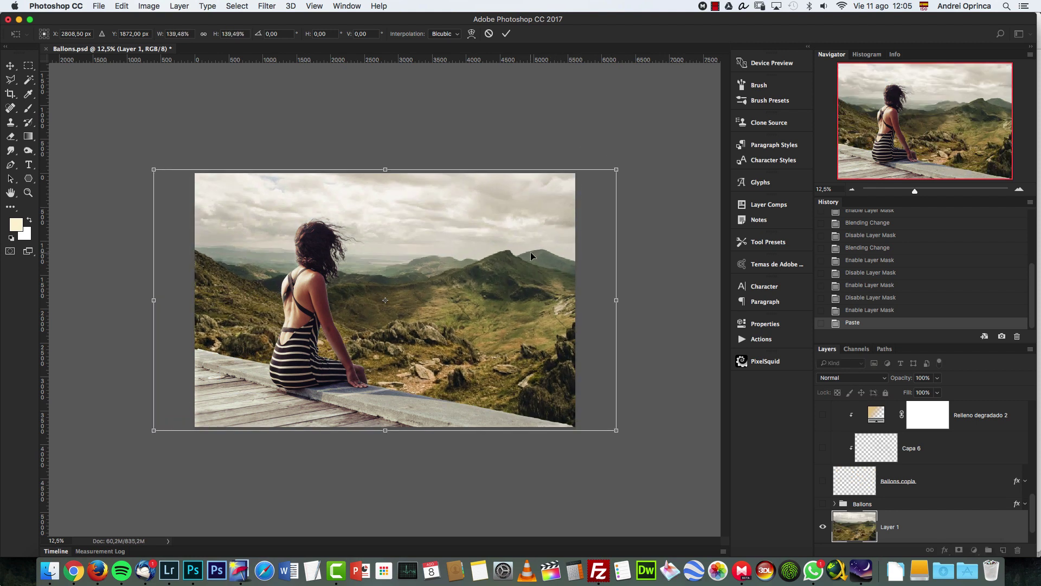
pyautogui.press('Return')
# Inspect the hair at 100%, target Capa 1's layer mask and zoom out to 50%.
pyautogui.press('super+1')
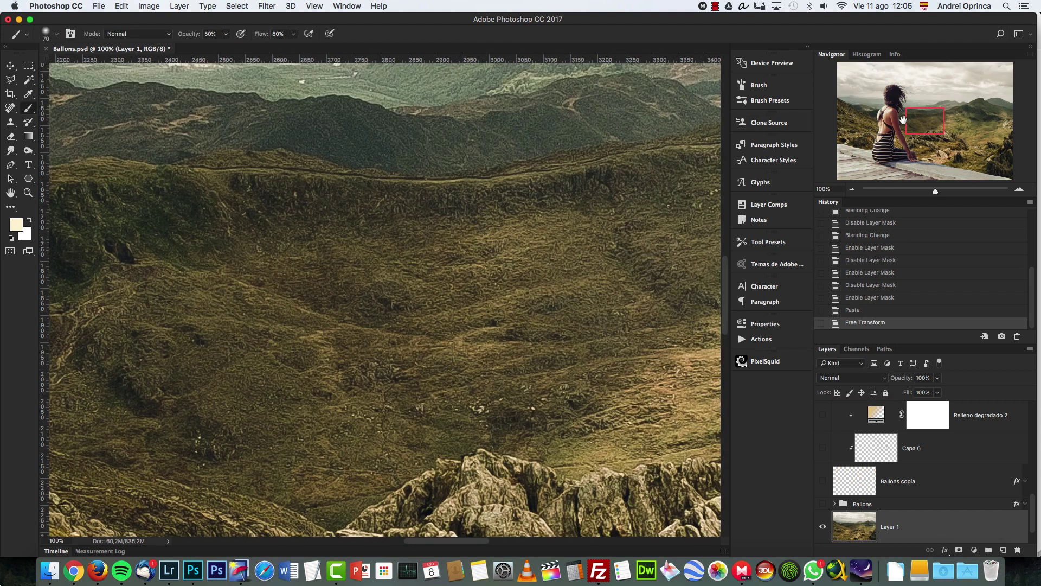
pyautogui.moveTo(903, 119); pyautogui.dragTo(876, 95)
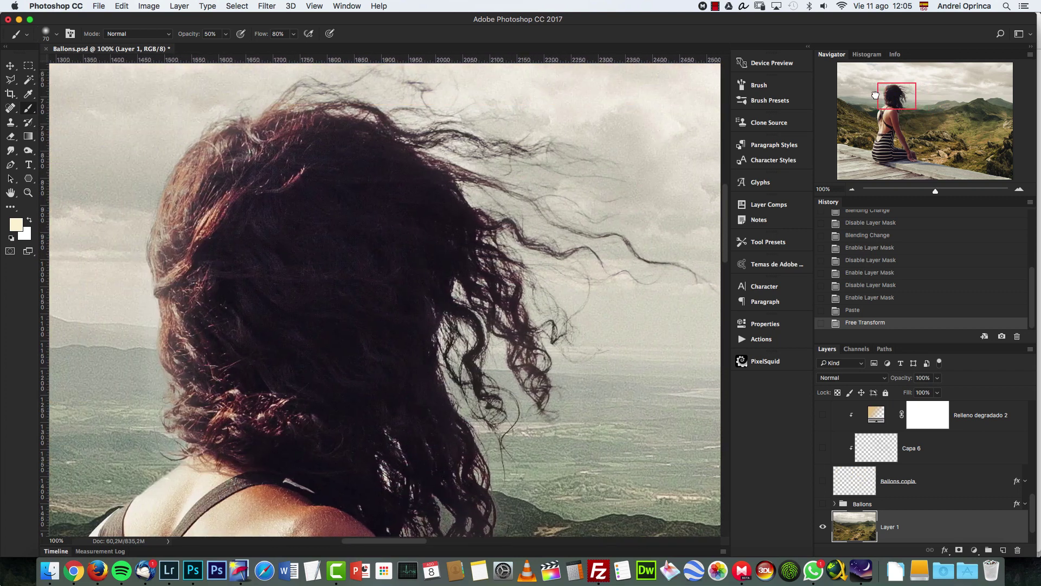
pyautogui.scroll(10, 932, 467)
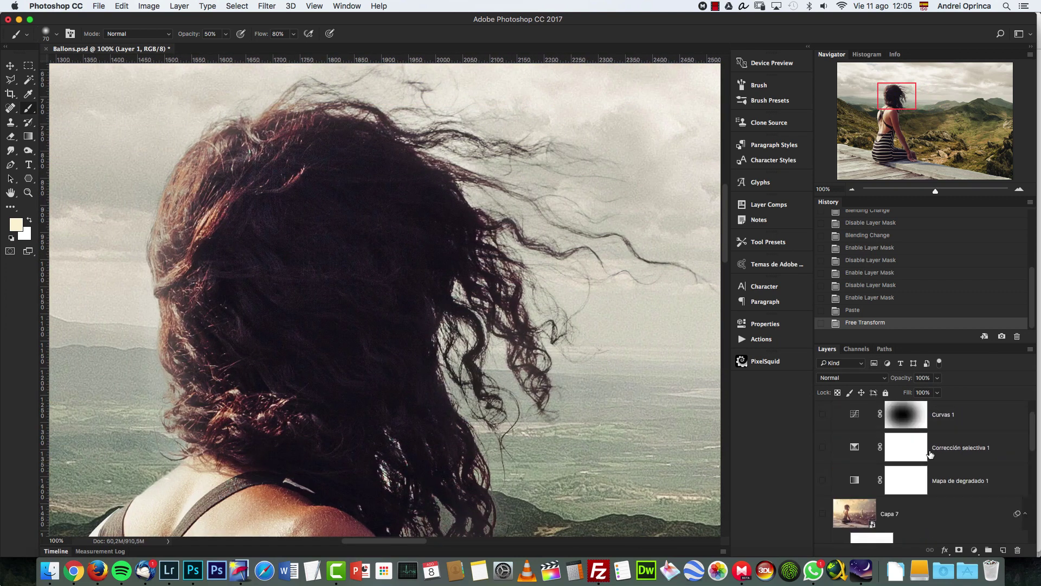
pyautogui.scroll(-5, 931, 454)
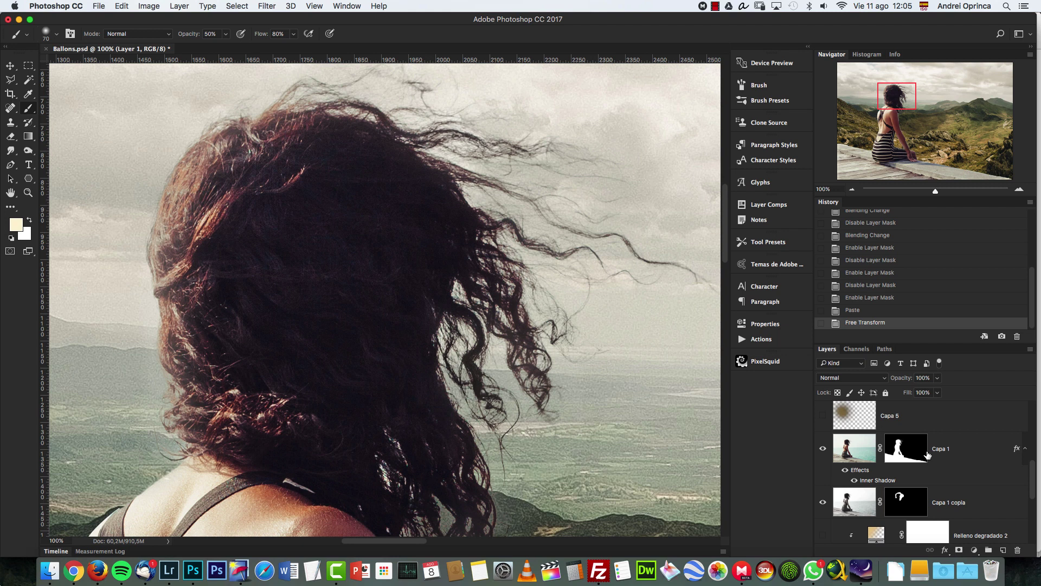
pyautogui.click(925, 456)
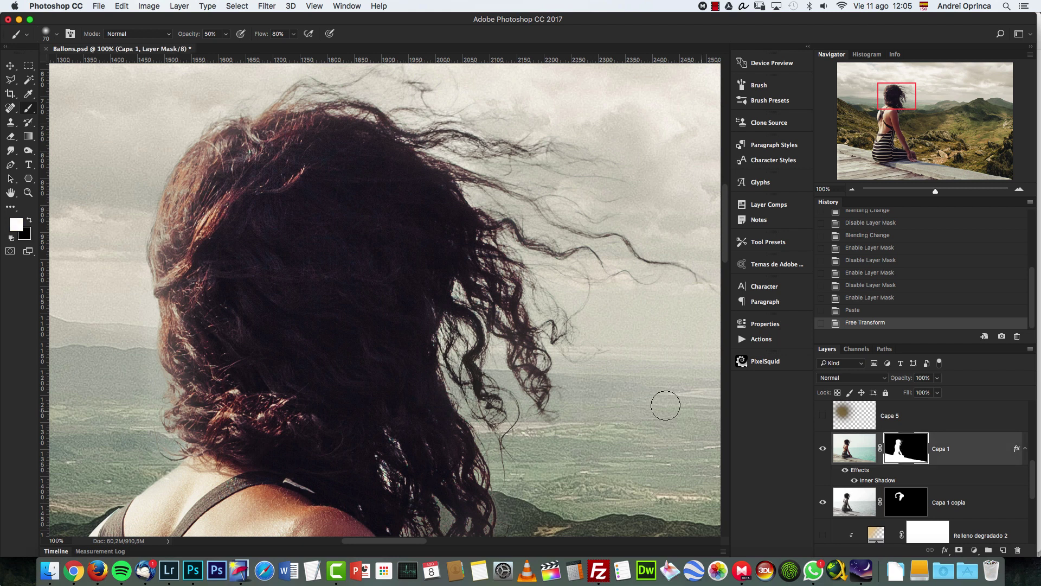
pyautogui.click(852, 190)
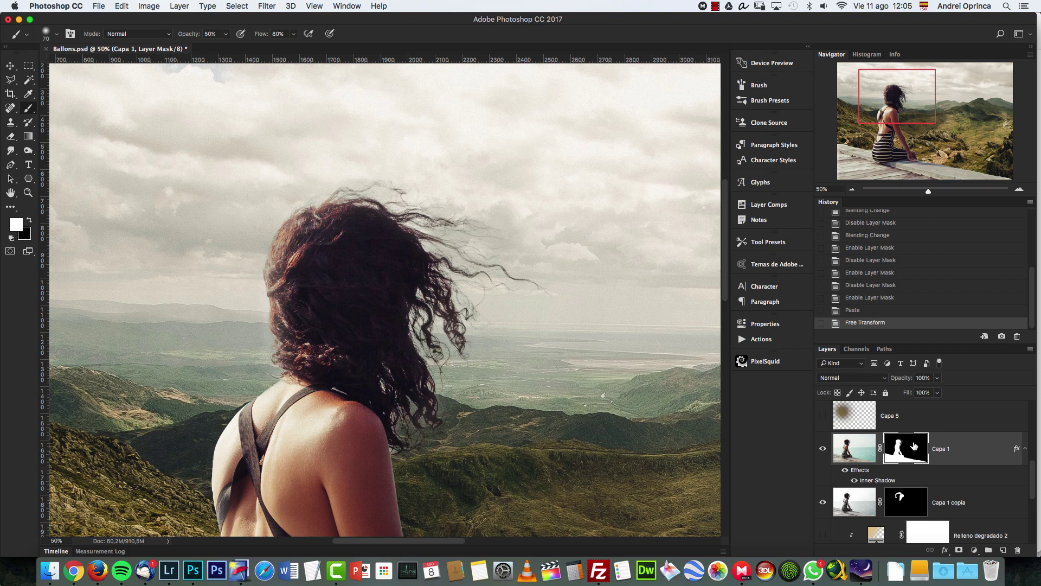
# Paint out the light halo down the hair's left edge on Capa 1's mask, using a slightly smaller brush.
pyautogui.click(280, 263)
pyautogui.click(280, 264)
pyautogui.click(280, 265)
pyautogui.click(280, 266)
pyautogui.click(281, 270)
pyautogui.click(282, 275)
pyautogui.click(282, 280)
pyautogui.press('[')
pyautogui.click(282, 262)
pyautogui.click(282, 259)
pyautogui.click(281, 258)
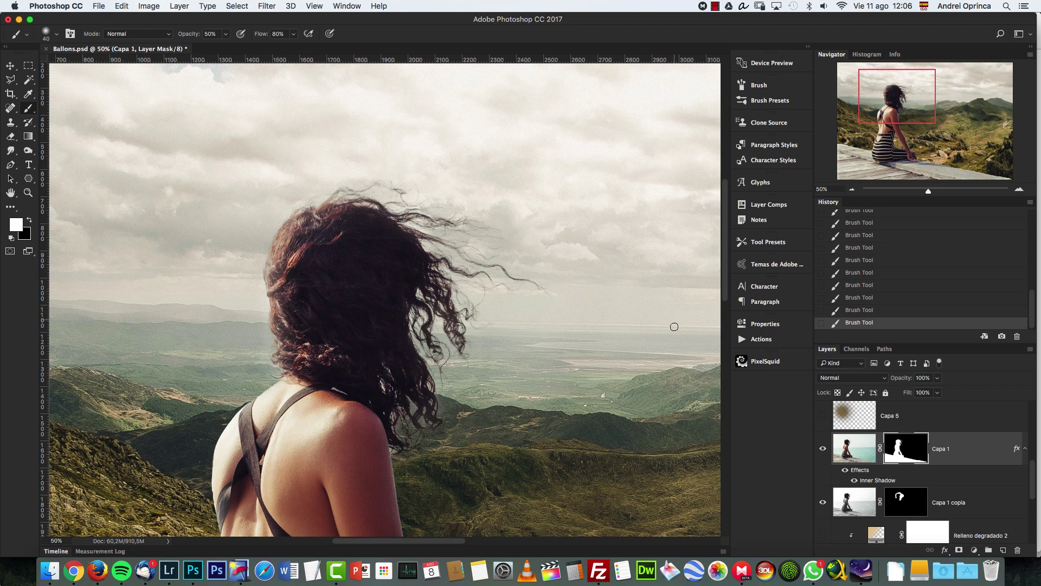
# Move the mountain landscape Layer 1 up about 370 px.
pyautogui.press('v')
pyautogui.scroll(-5, 978, 475)
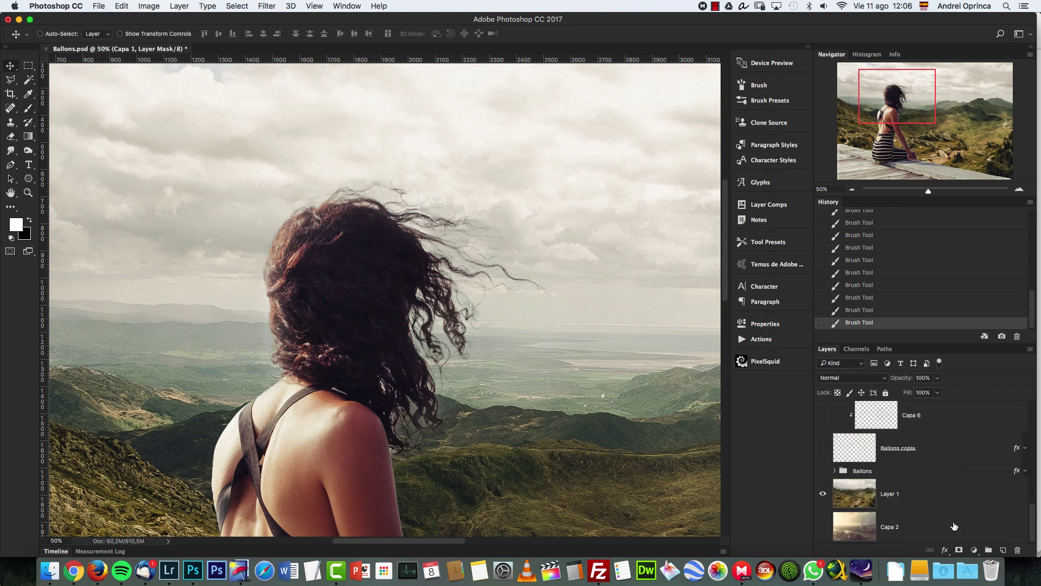
pyautogui.click(940, 504)
pyautogui.moveTo(596, 351); pyautogui.dragTo(517, 142)
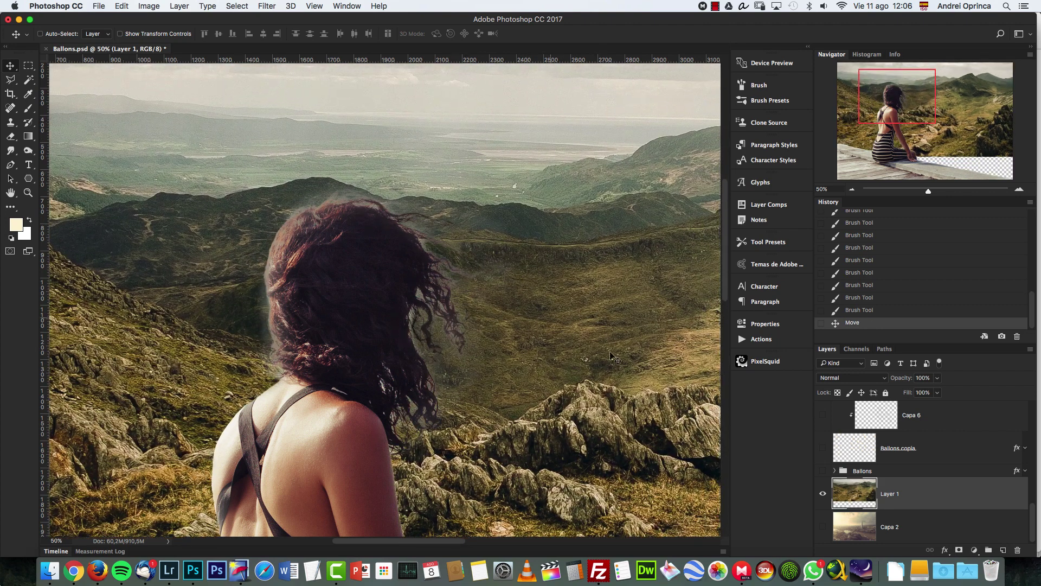
pyautogui.moveTo(1035, 510); pyautogui.dragTo(1032, 478)
# Paint black on Capa 1's mask with an 80 px brush to remove the remaining hair halo.
pyautogui.click(917, 434)
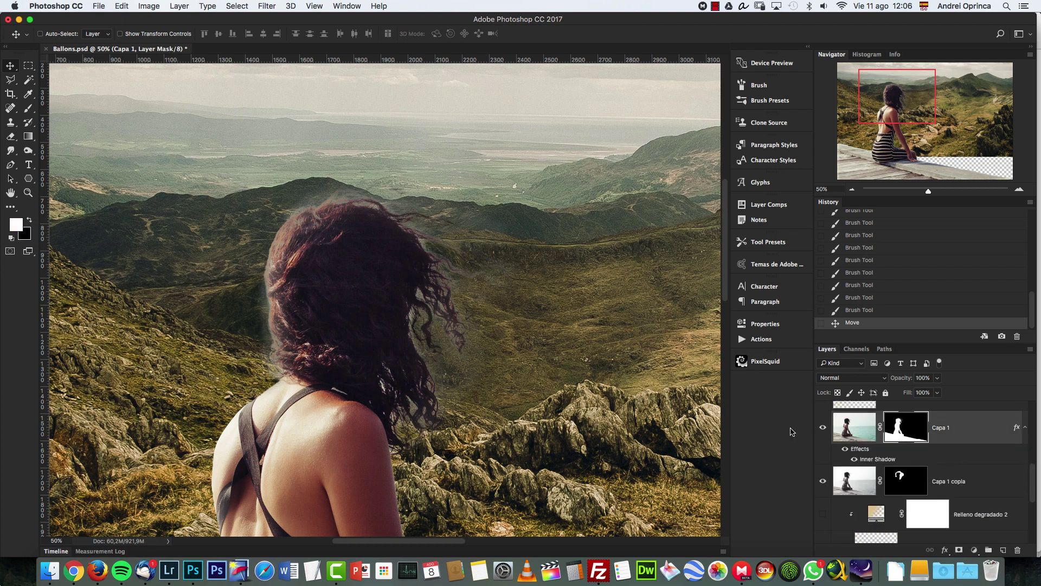
pyautogui.press('b')
pyautogui.press(']')
pyautogui.press(']')
pyautogui.press(']')
pyautogui.press(']')
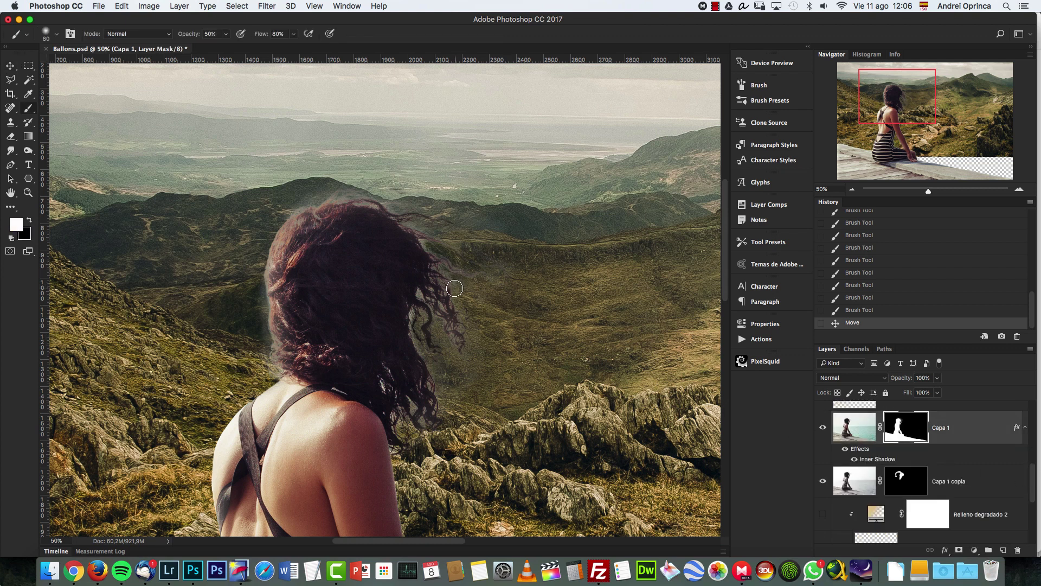
pyautogui.press('x')
pyautogui.moveTo(451, 265)
pyautogui.mouseDown()
pyautogui.moveTo(471, 348)
pyautogui.moveTo(456, 361)
pyautogui.moveTo(442, 315)
pyautogui.mouseUp()
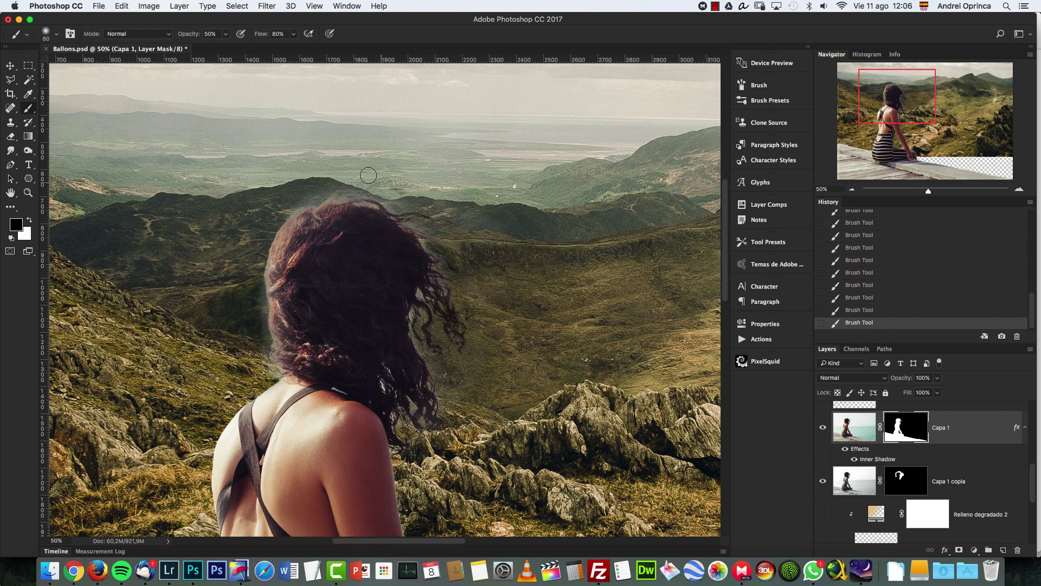
pyautogui.moveTo(243, 324)
pyautogui.mouseDown()
pyautogui.moveTo(255, 309)
pyautogui.moveTo(265, 330)
pyautogui.moveTo(255, 320)
pyautogui.mouseUp()
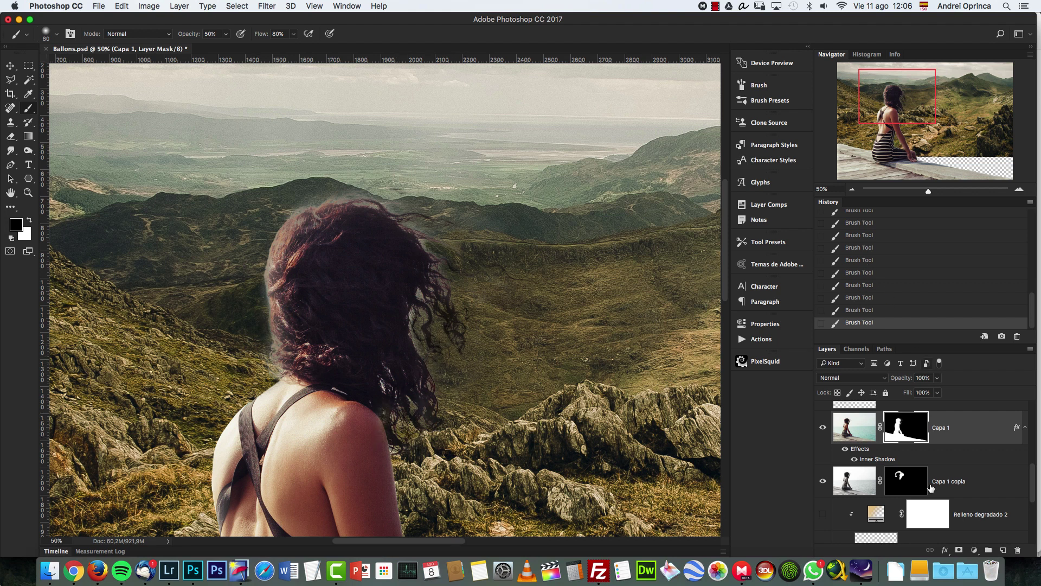
pyautogui.scroll(-5, 1034, 475)
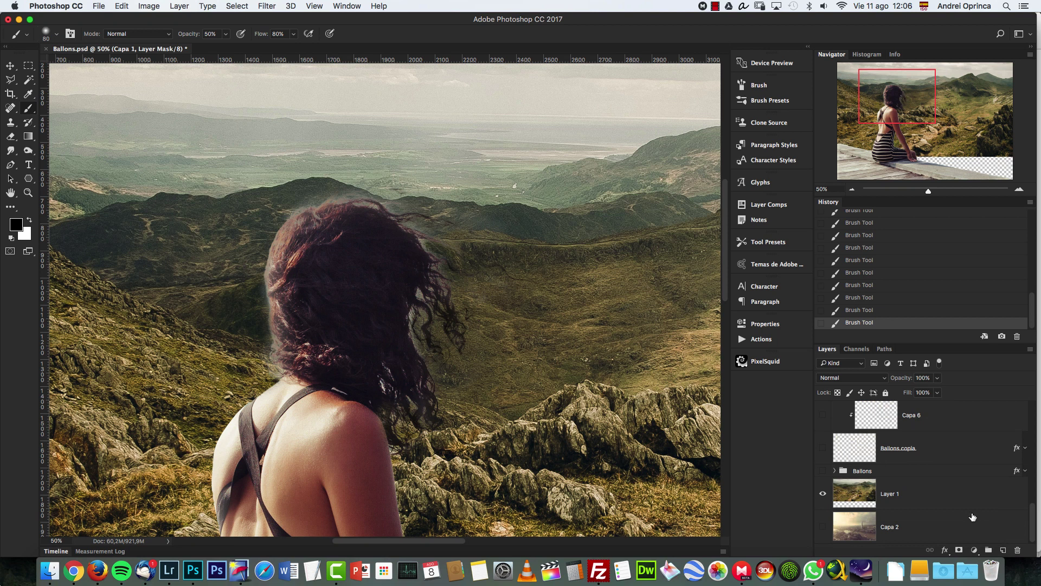
pyautogui.click(971, 494)
# Move Layer 1 down to show sky, nudge it up to close the top gap, and zoom out.
pyautogui.press('v')
pyautogui.moveTo(521, 264); pyautogui.dragTo(532, 437)
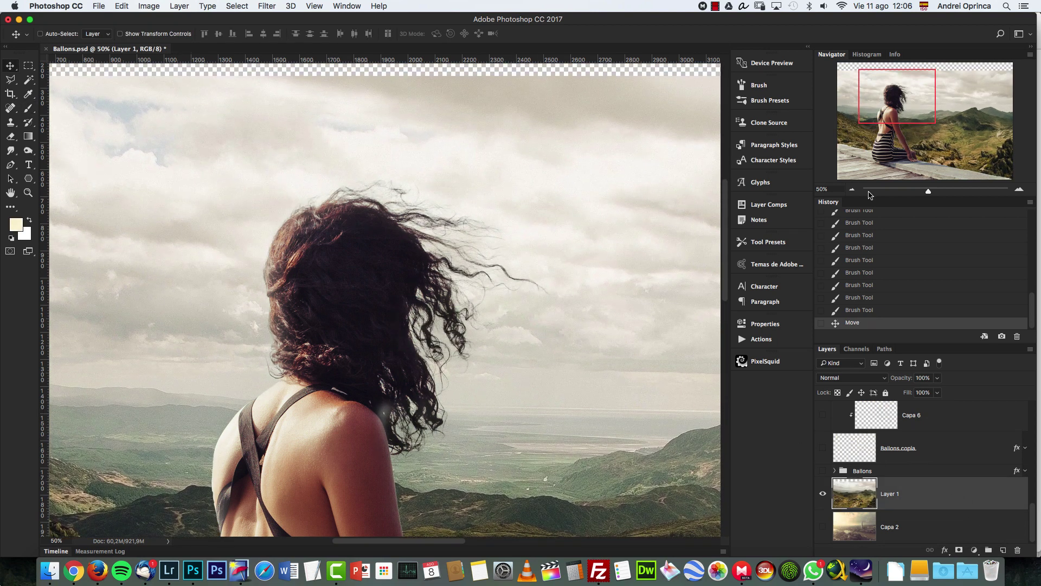
pyautogui.click(853, 190)
pyautogui.moveTo(514, 337); pyautogui.dragTo(525, 295)
pyautogui.click(853, 190)
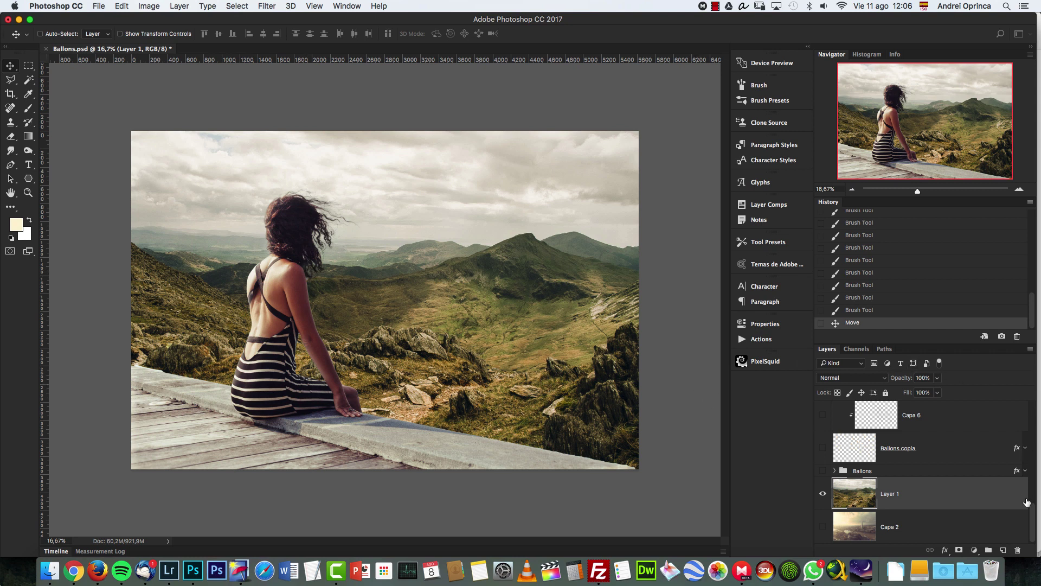
pyautogui.moveTo(1032, 512); pyautogui.dragTo(1036, 408)
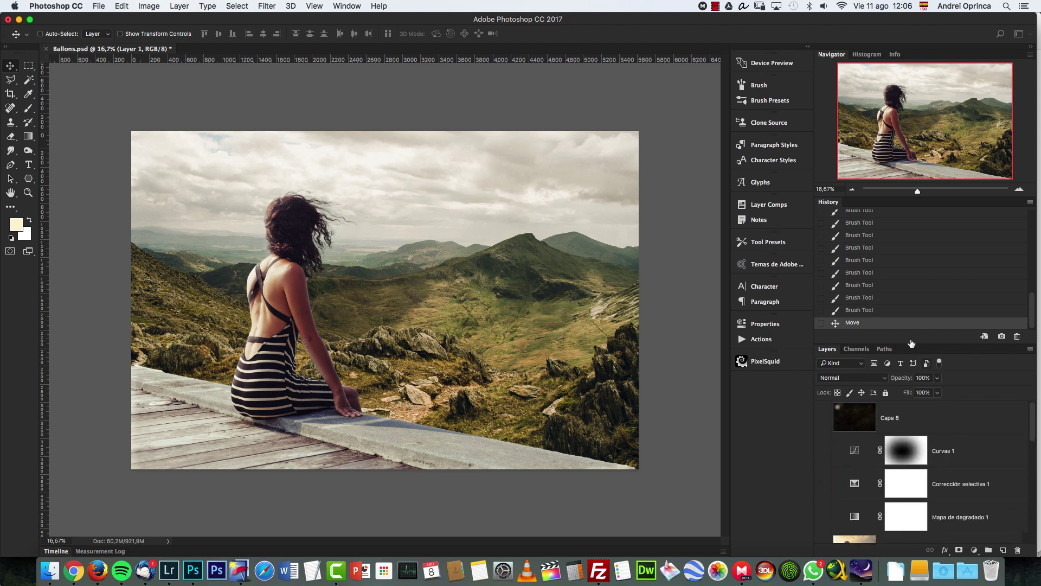
# Revert to the Ballons.psd History snapshot, then zoom to 25% and pan toward the top left.
pyautogui.scroll(10, 851, 307)
pyautogui.click(868, 217)
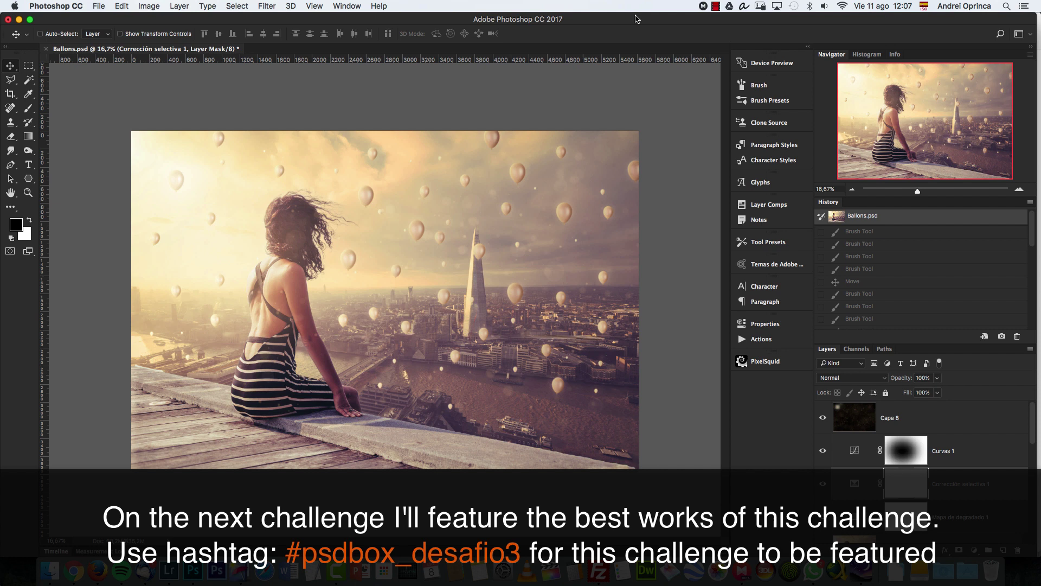
pyautogui.click(1019, 189)
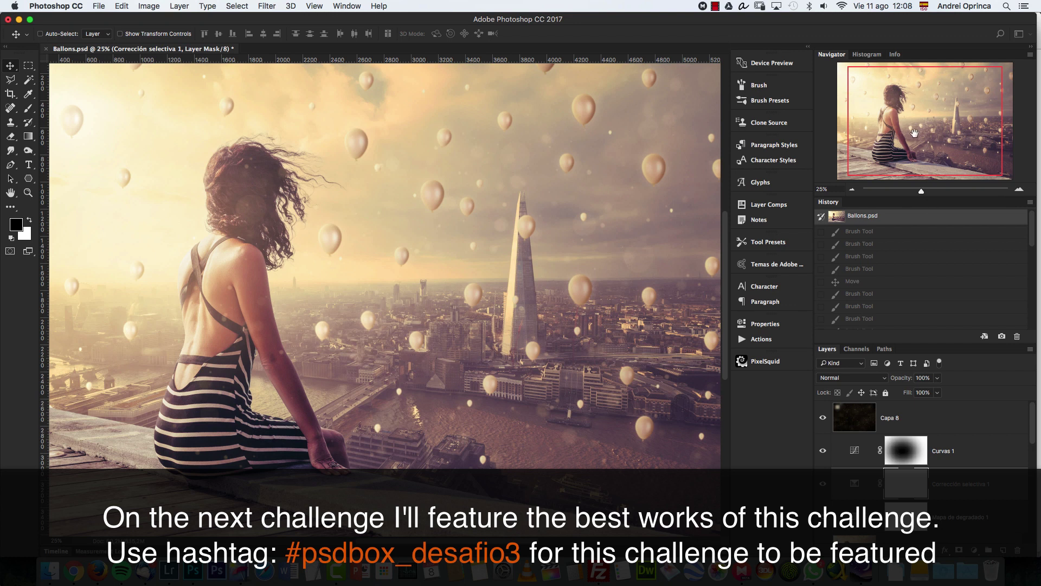
pyautogui.moveTo(919, 129); pyautogui.dragTo(910, 125)
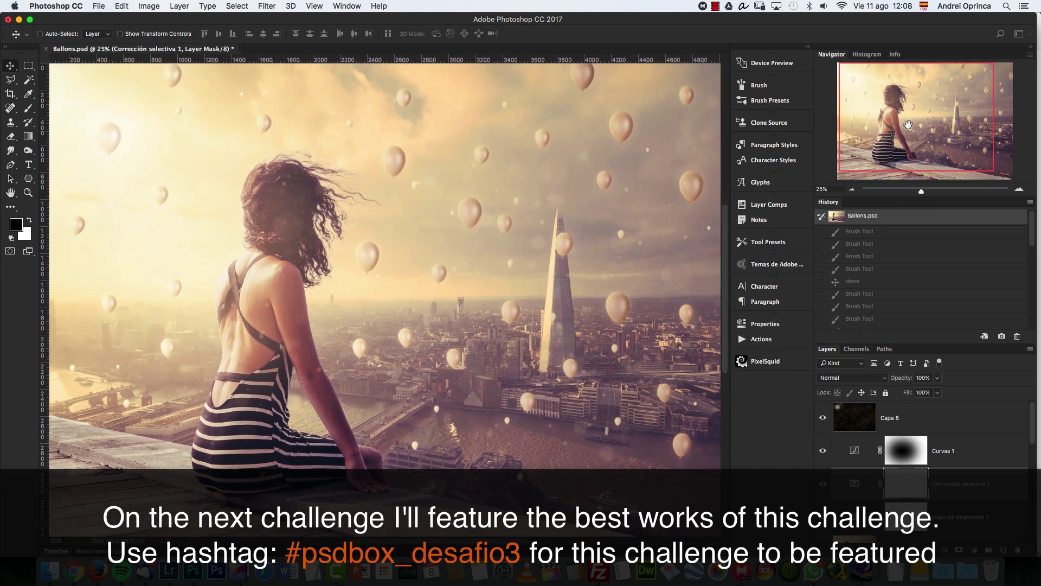